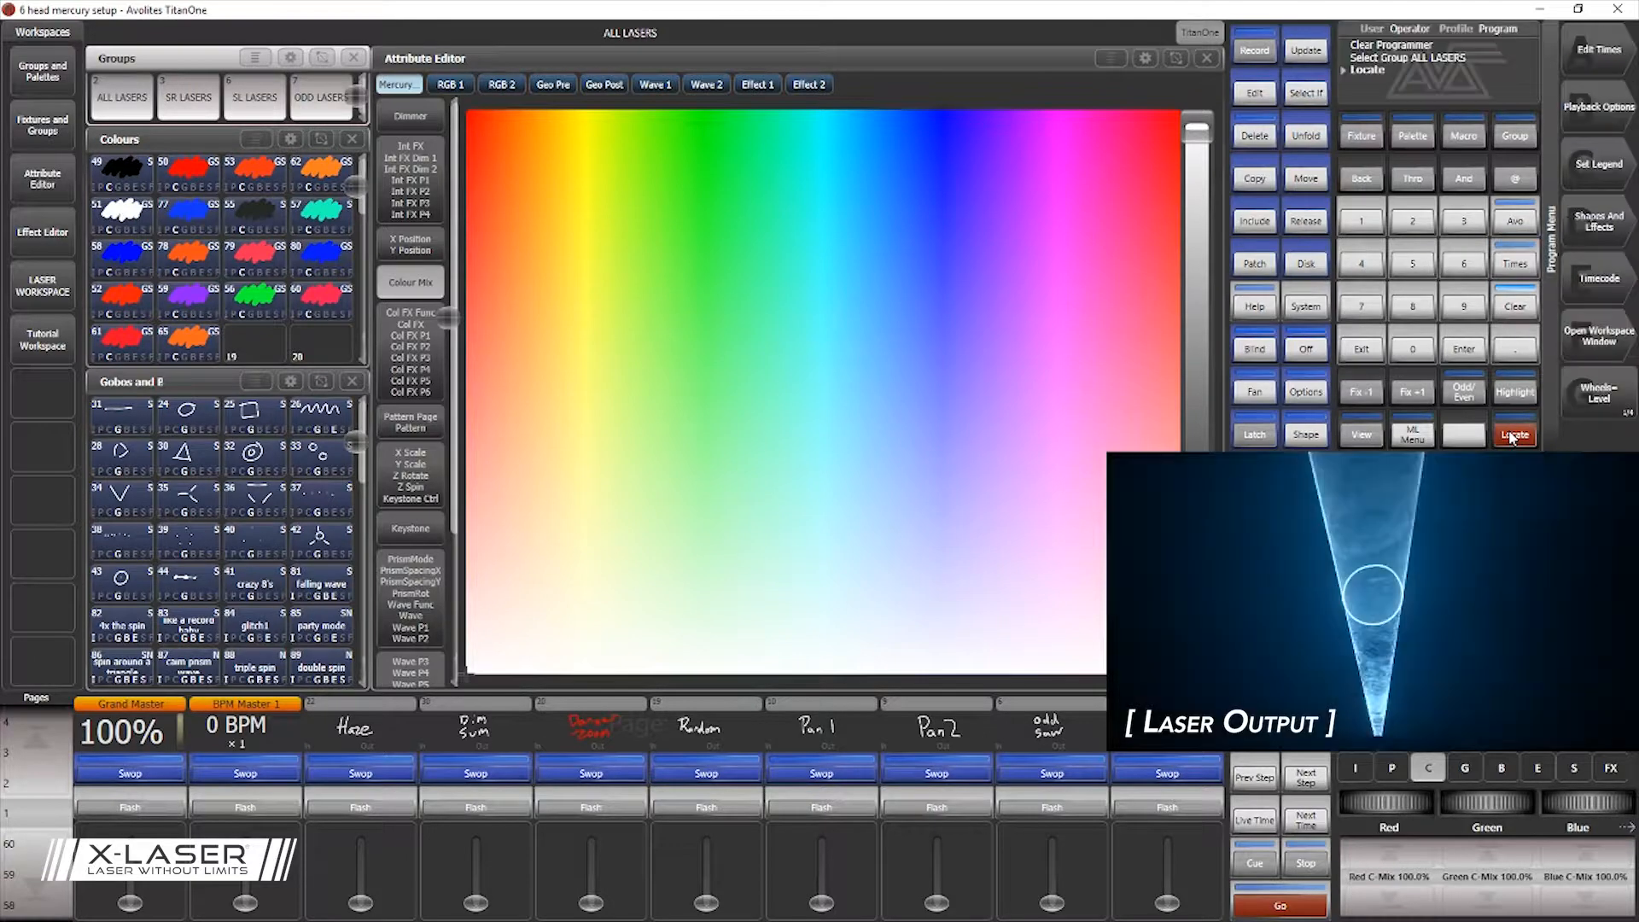
Step: Apply the horizontal line gobo (palette 31) to all lasers and set Col FX to Overall Col Override
left_click(124, 414)
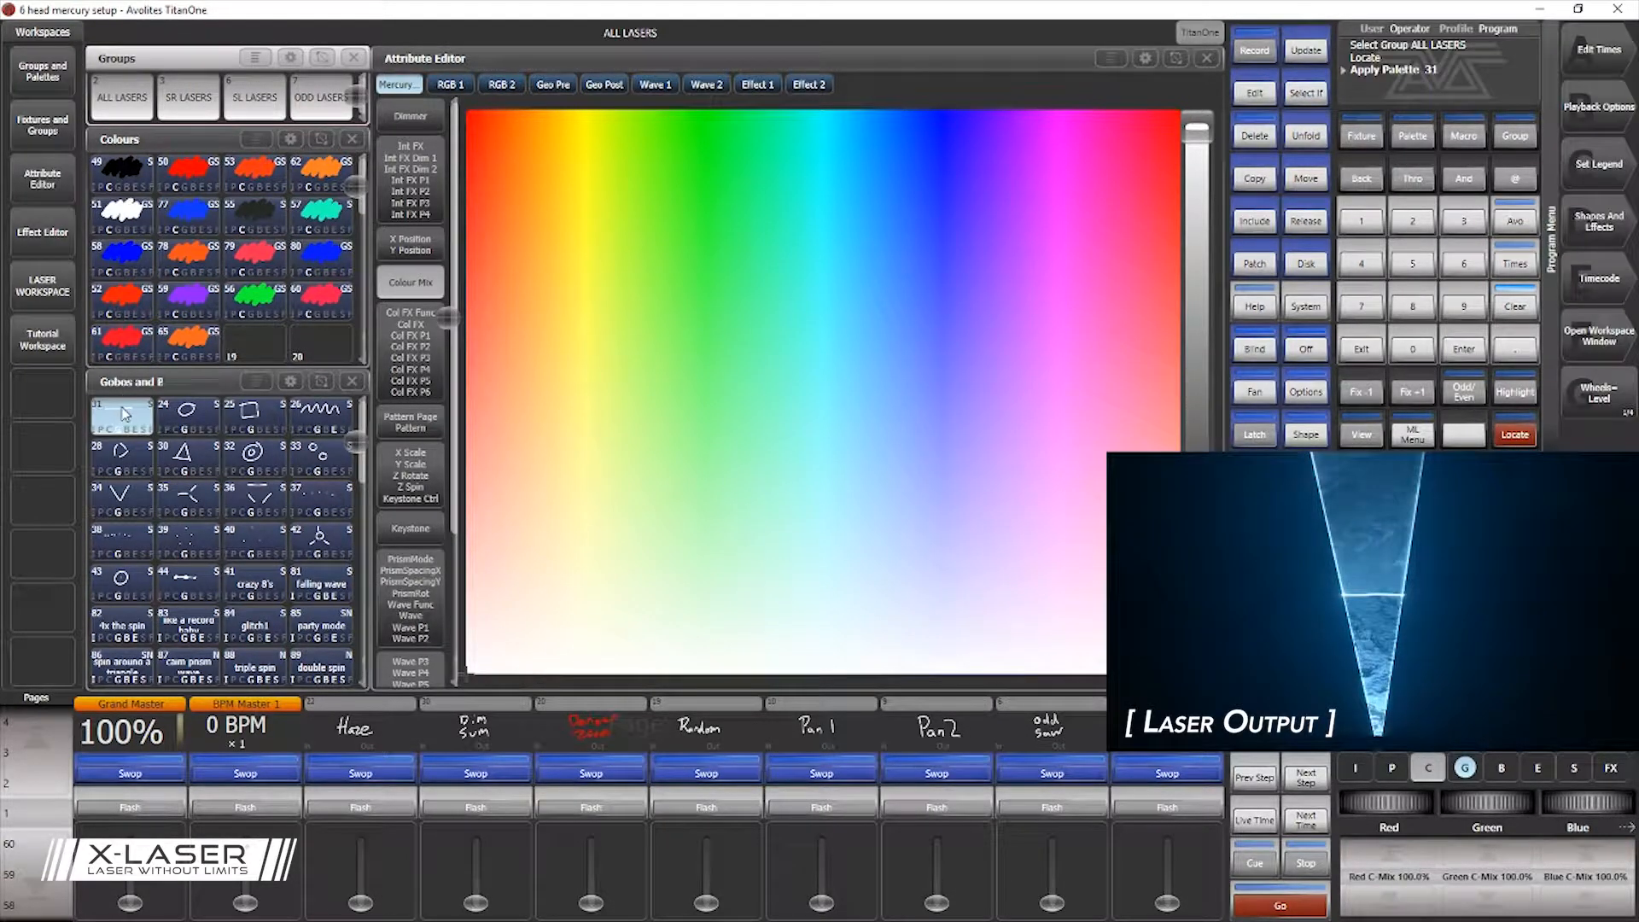
left_click(420, 344)
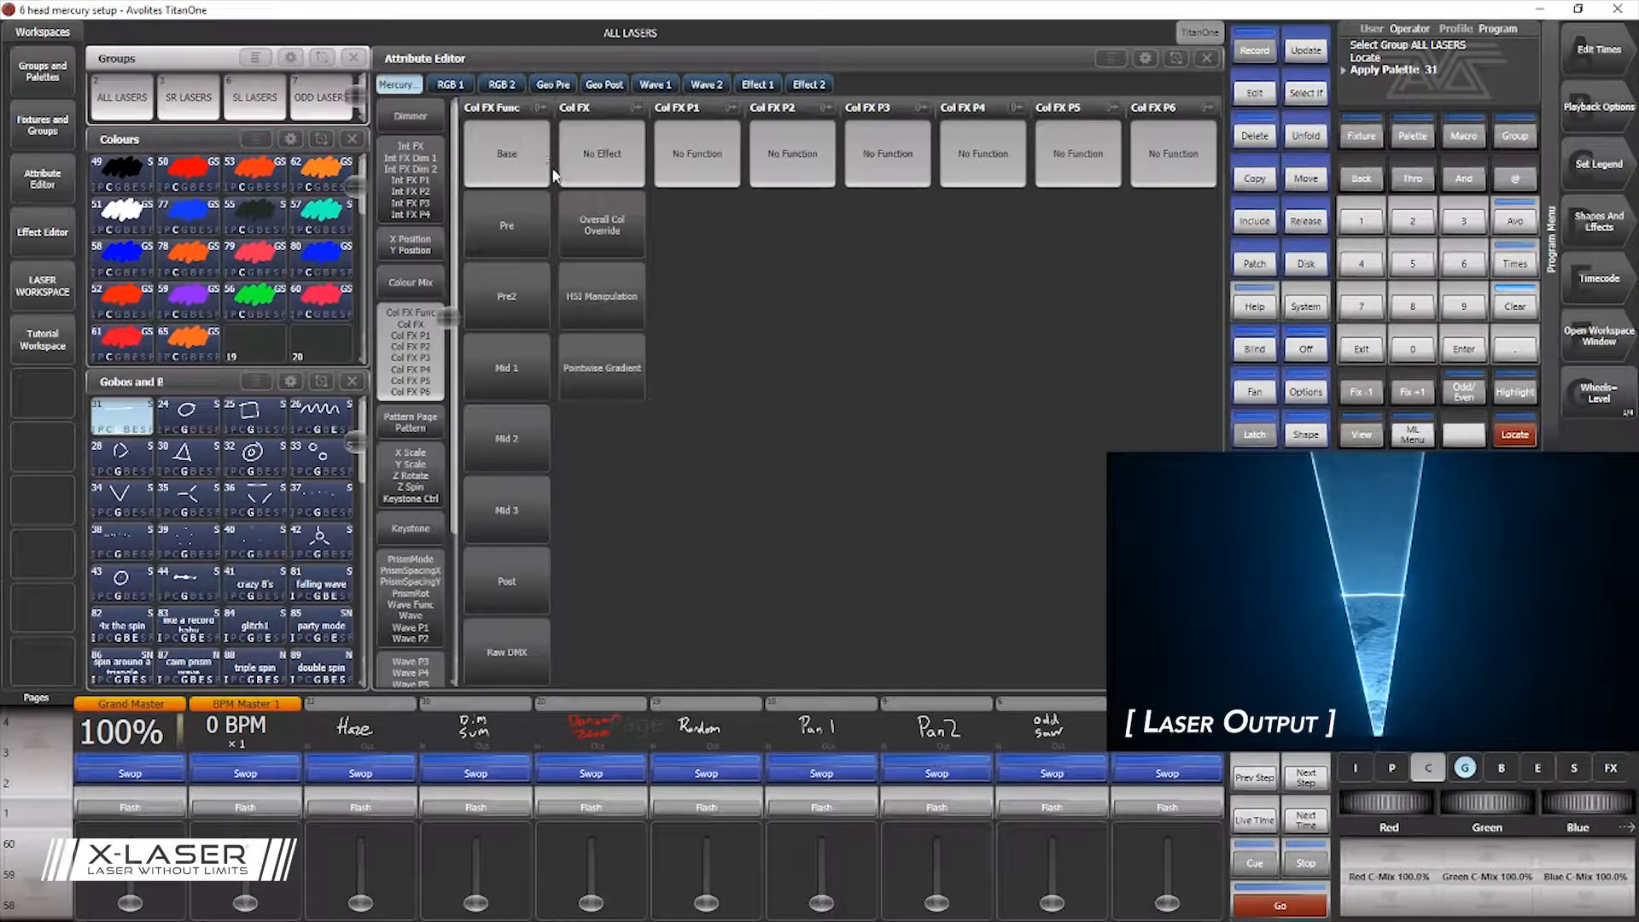
left_click(628, 229)
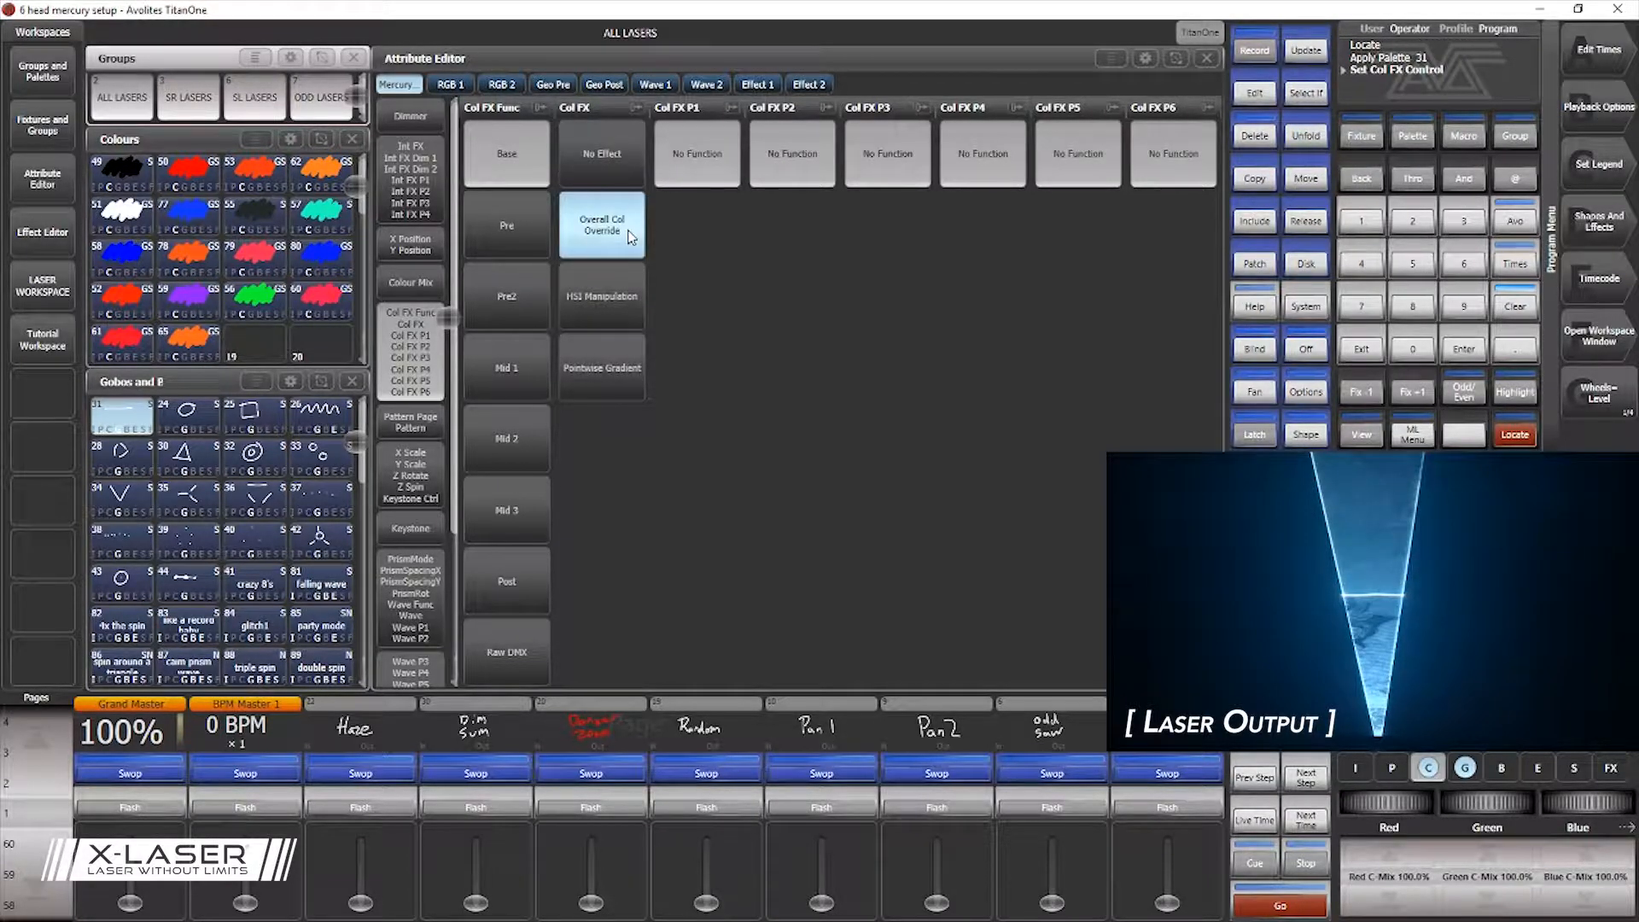
Step: Set the RGB 1 cell's colour mix to red, sweep it across the spectrum, and finish on green
left_click(451, 85)
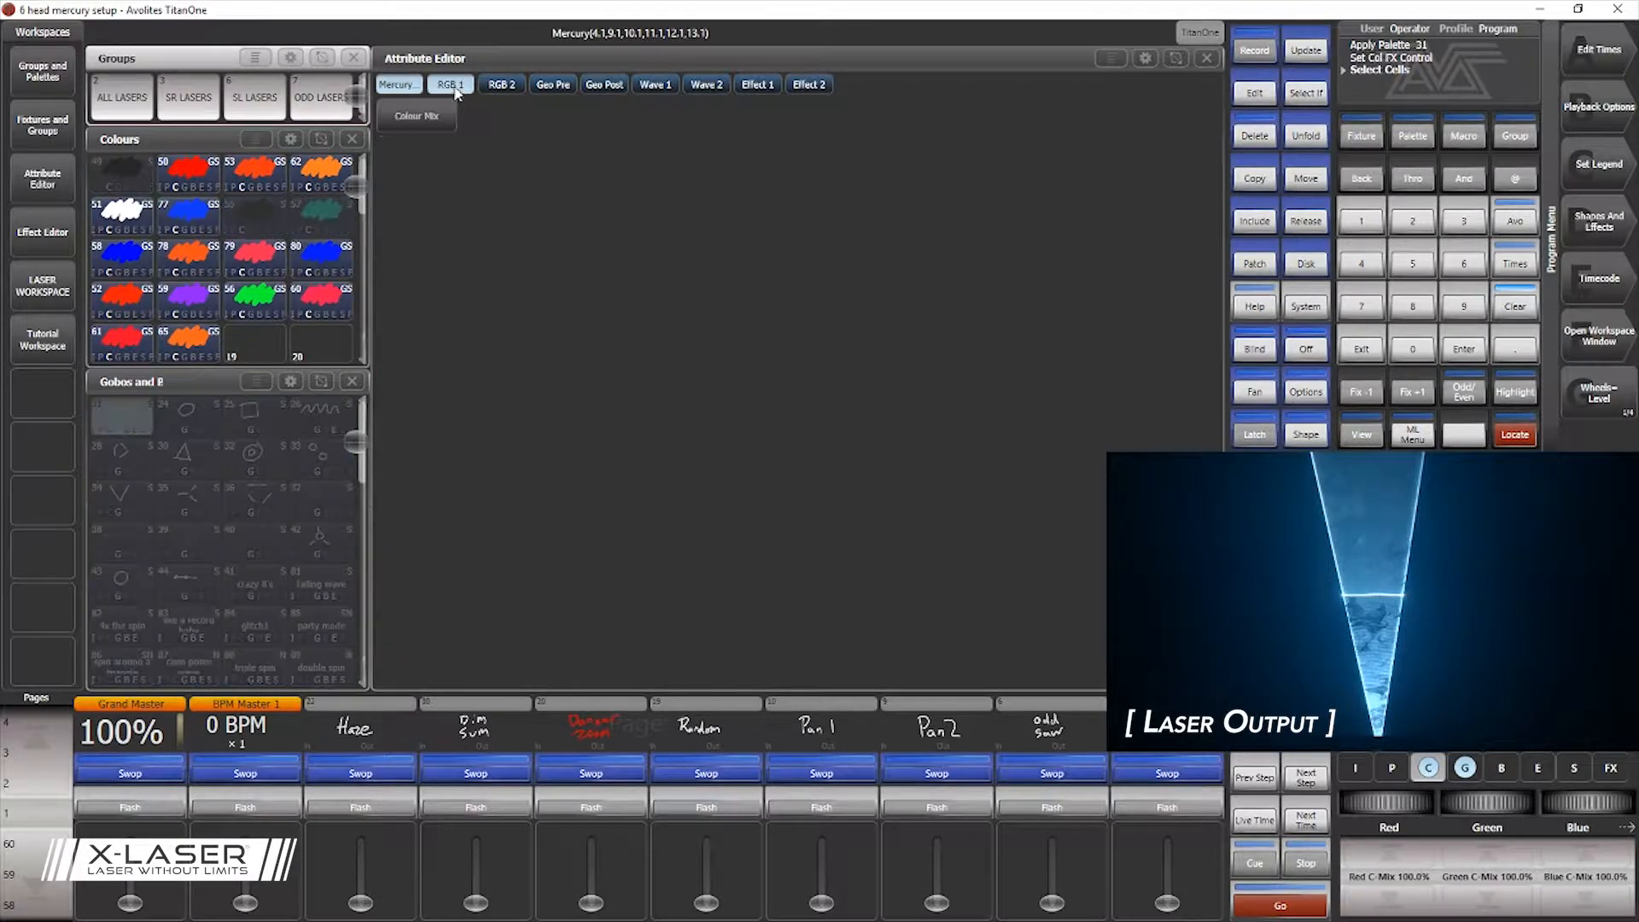
left_click(436, 115)
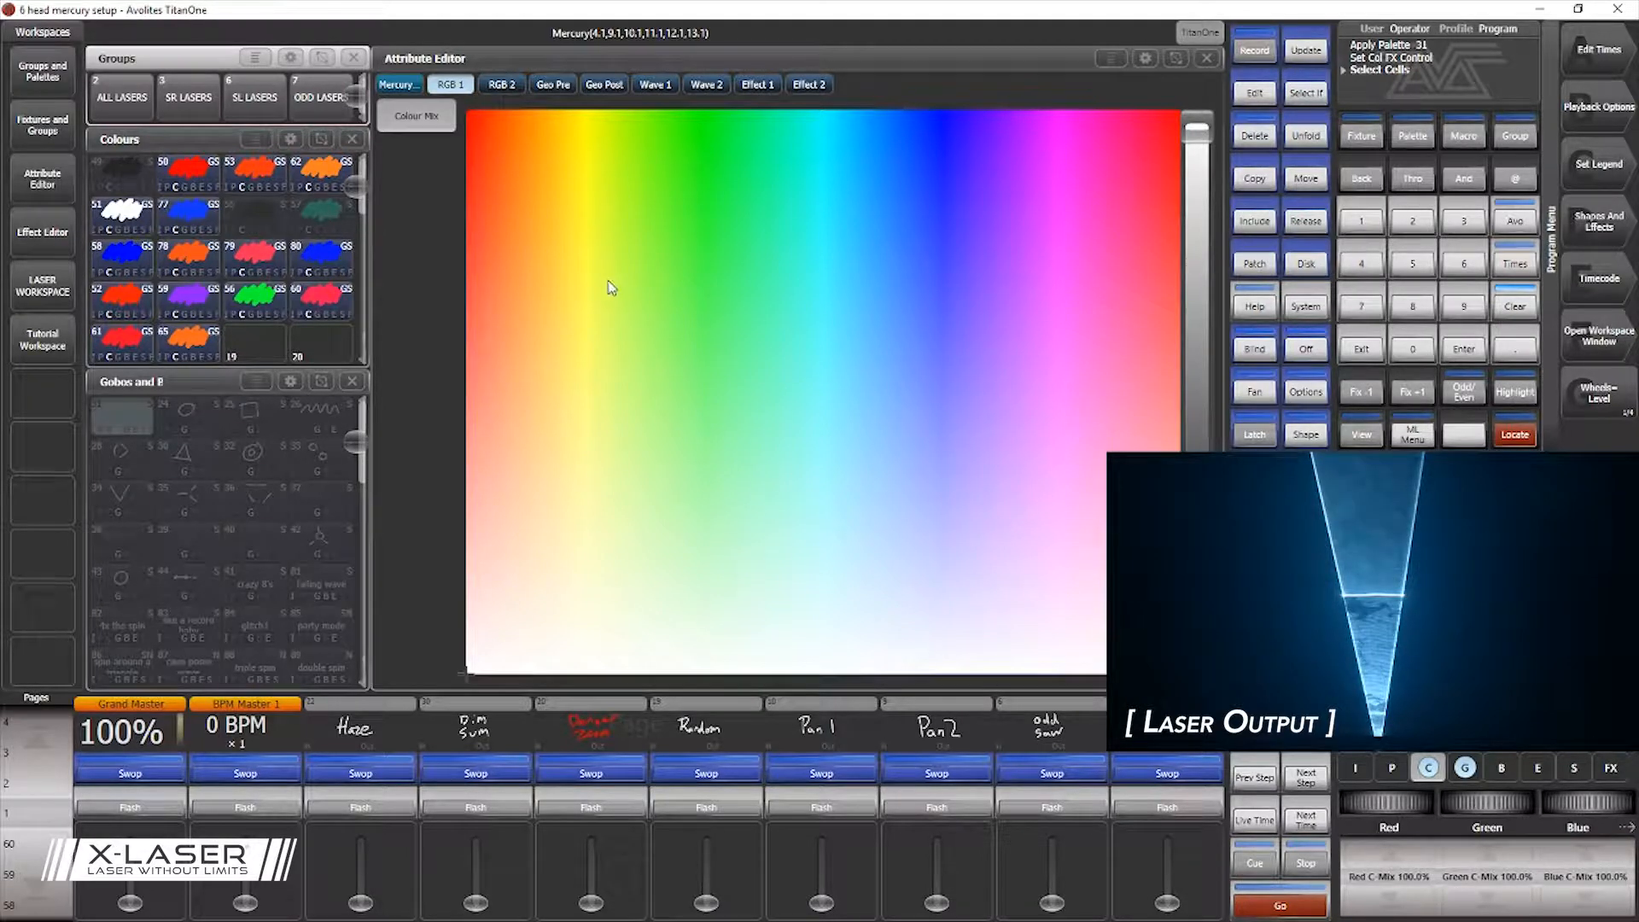
left_click(474, 114)
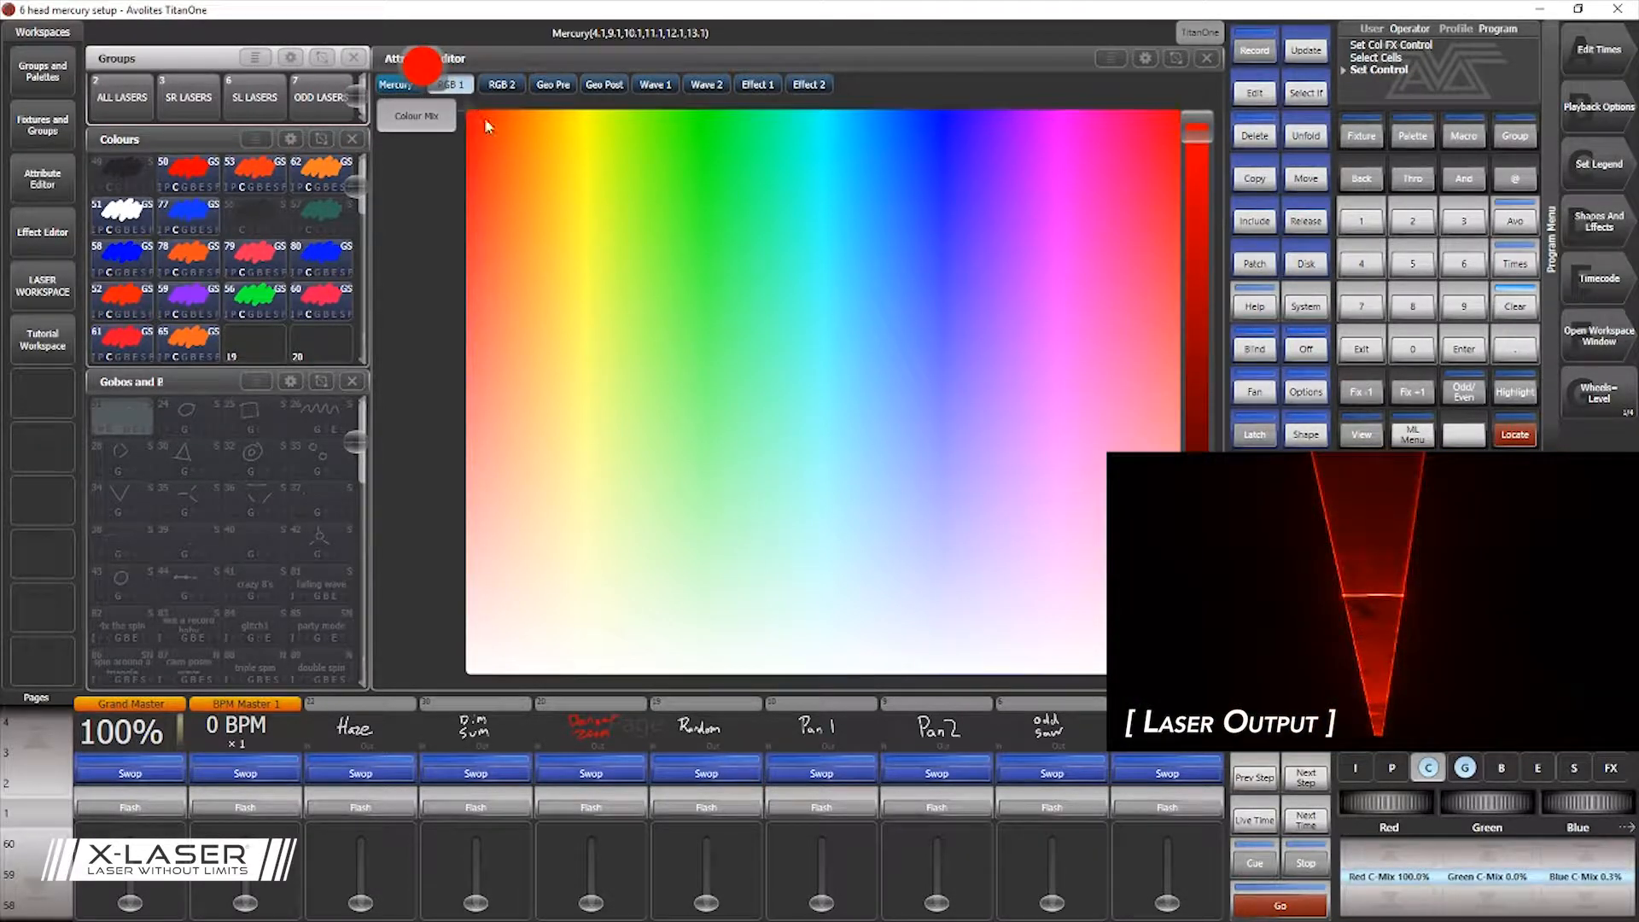
left_click_drag(485, 119, 1148, 119)
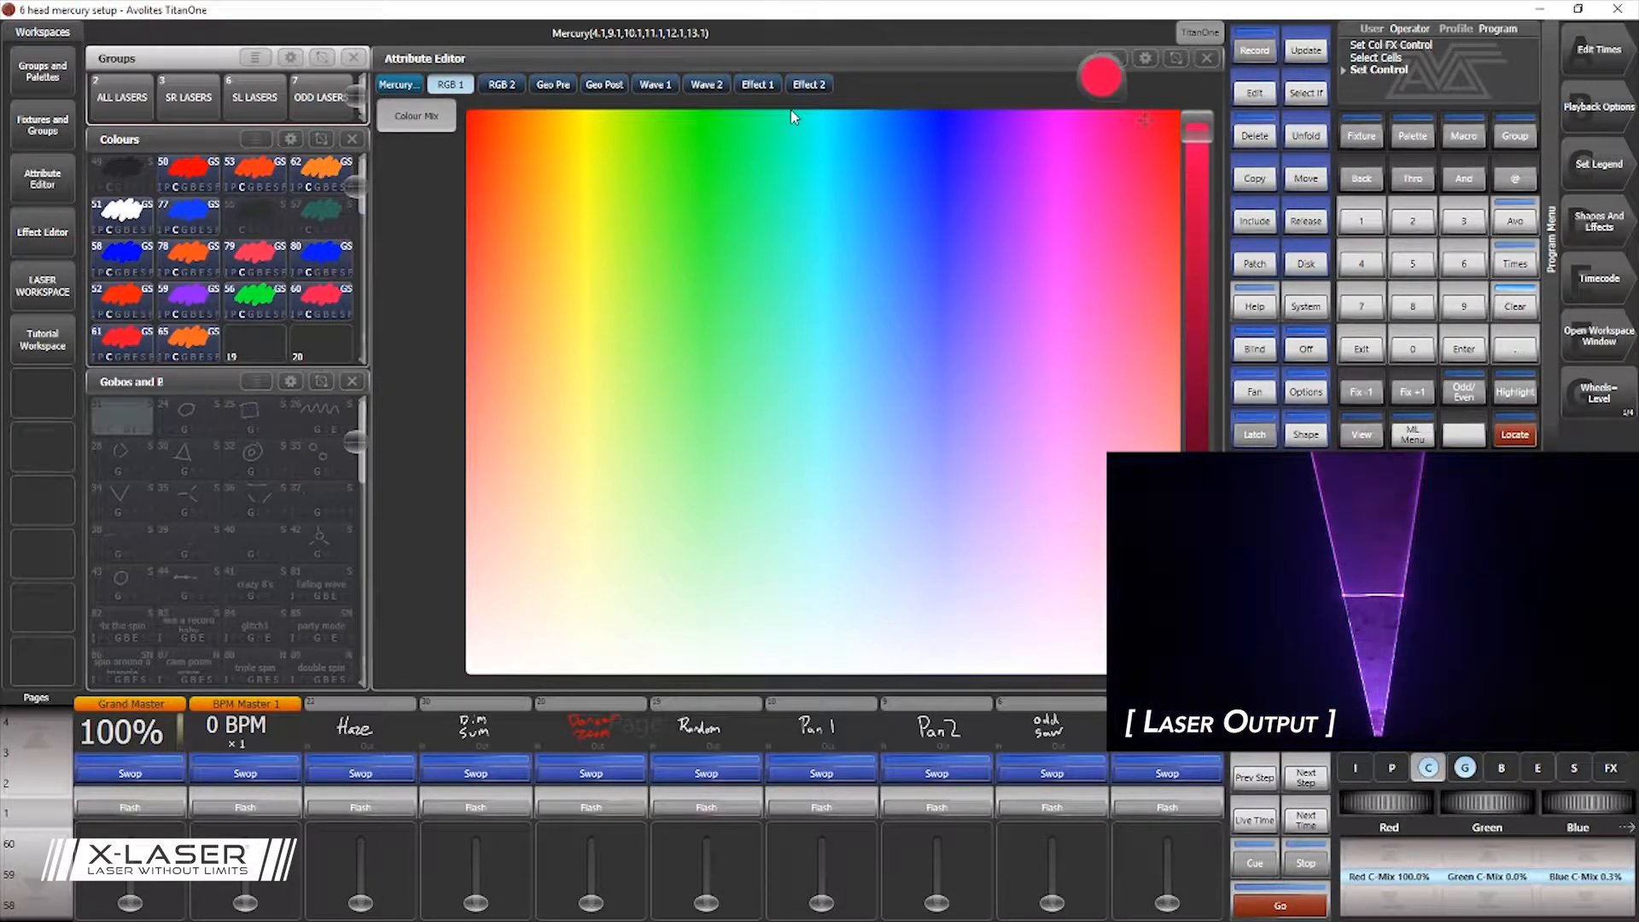
left_click_drag(790, 109, 698, 109)
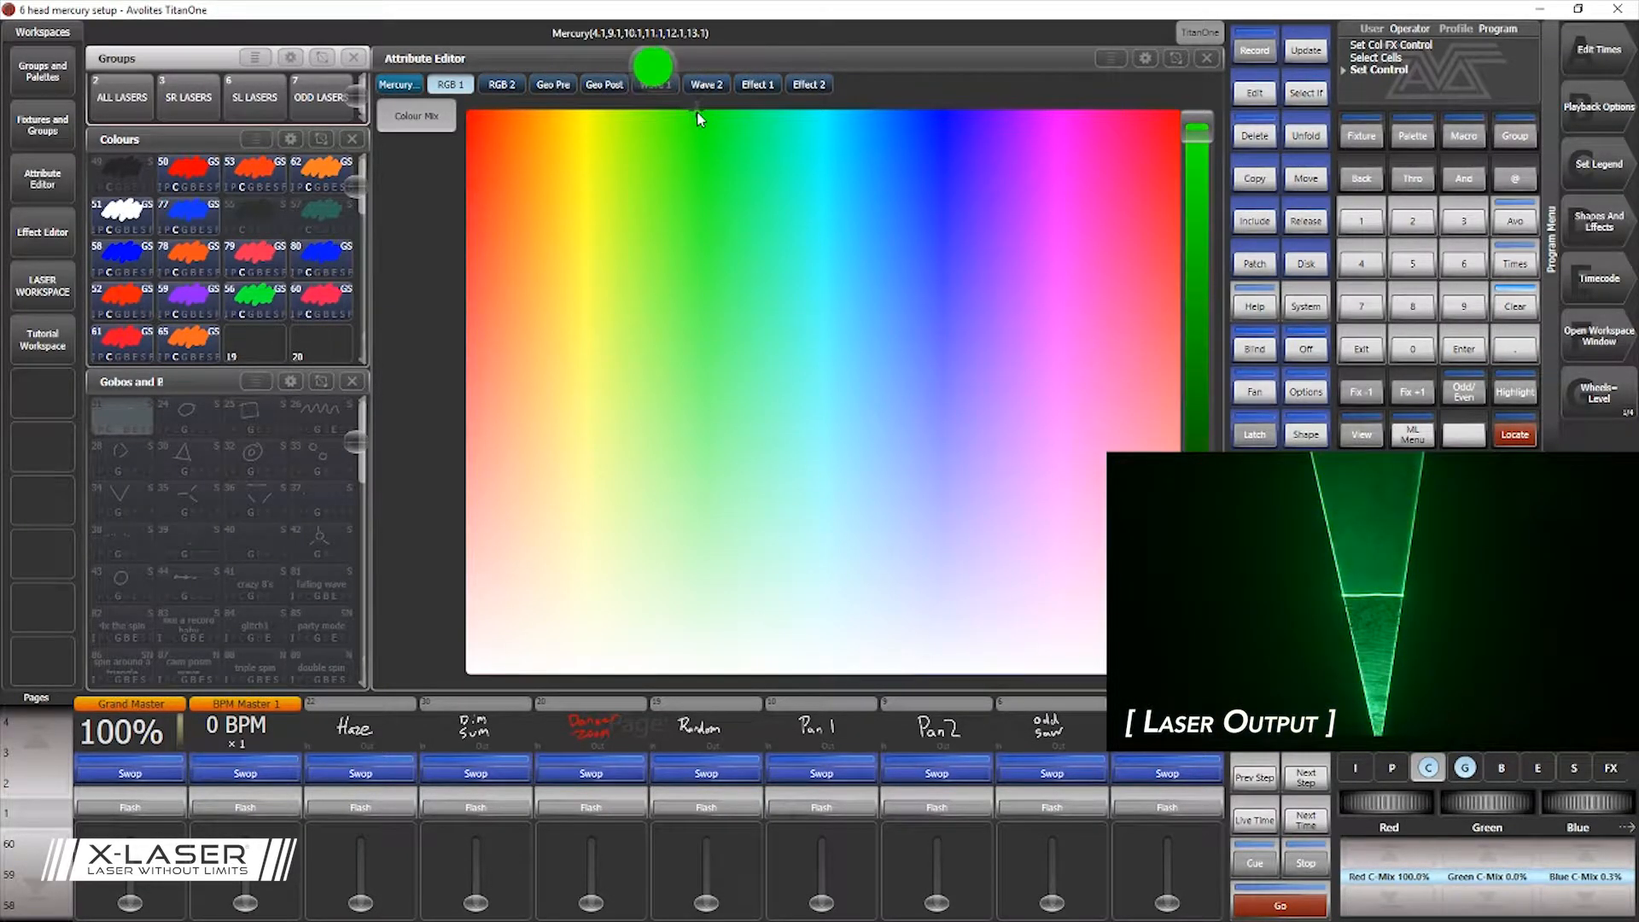
Step: Give all lasers a Static Linear Gradient with the Pre colour function and an angle of 89°
left_click(401, 85)
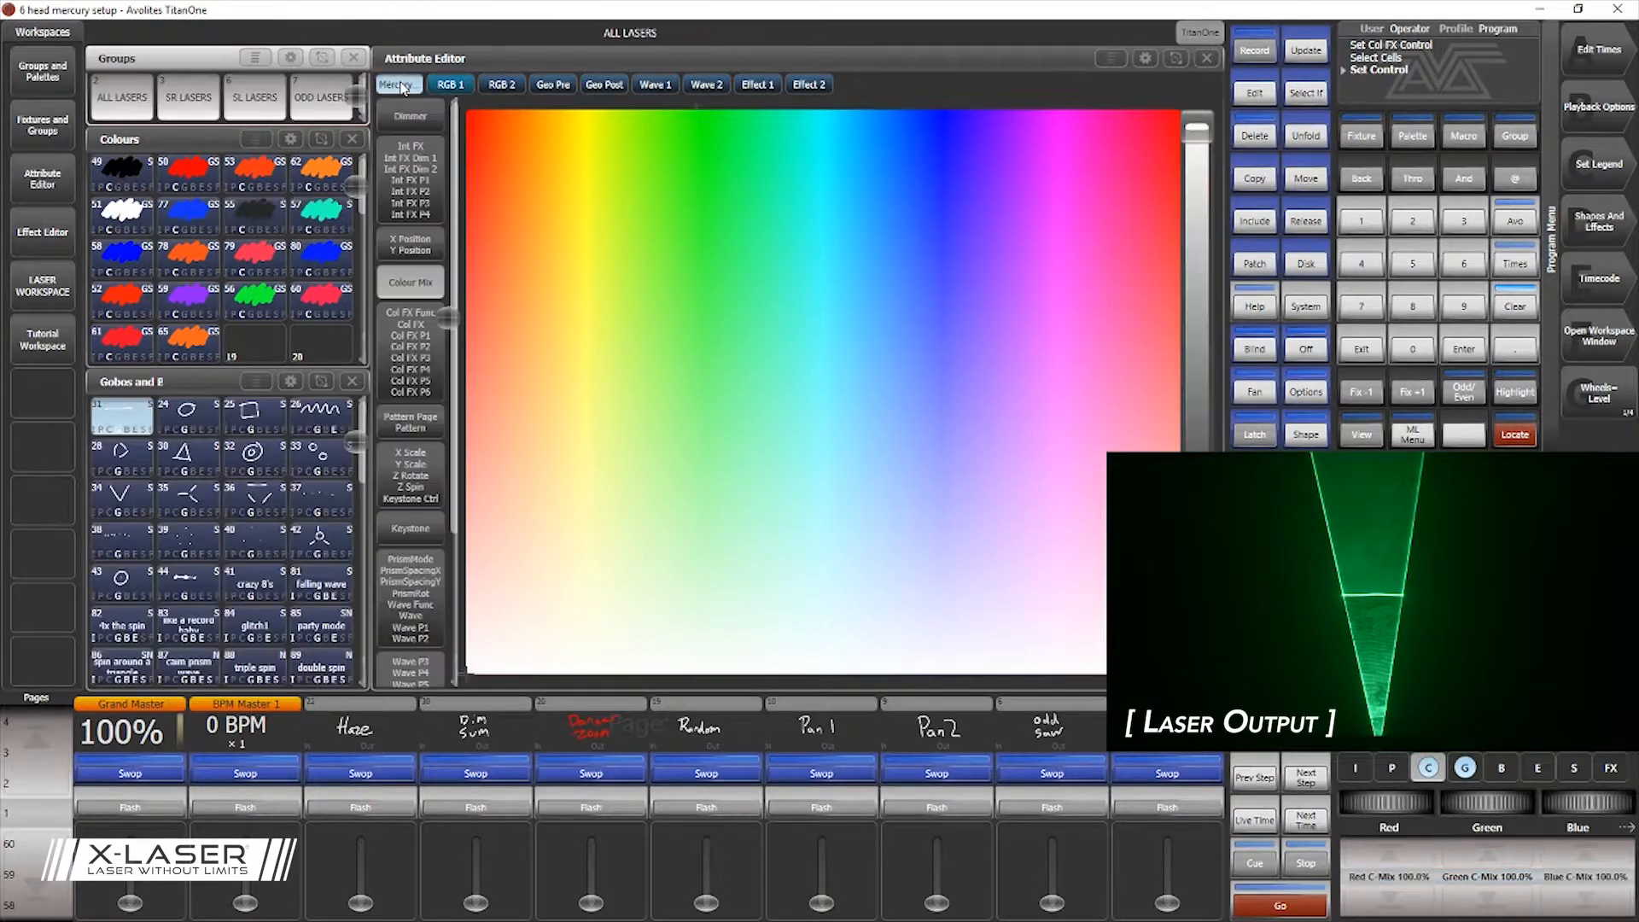
left_click(413, 332)
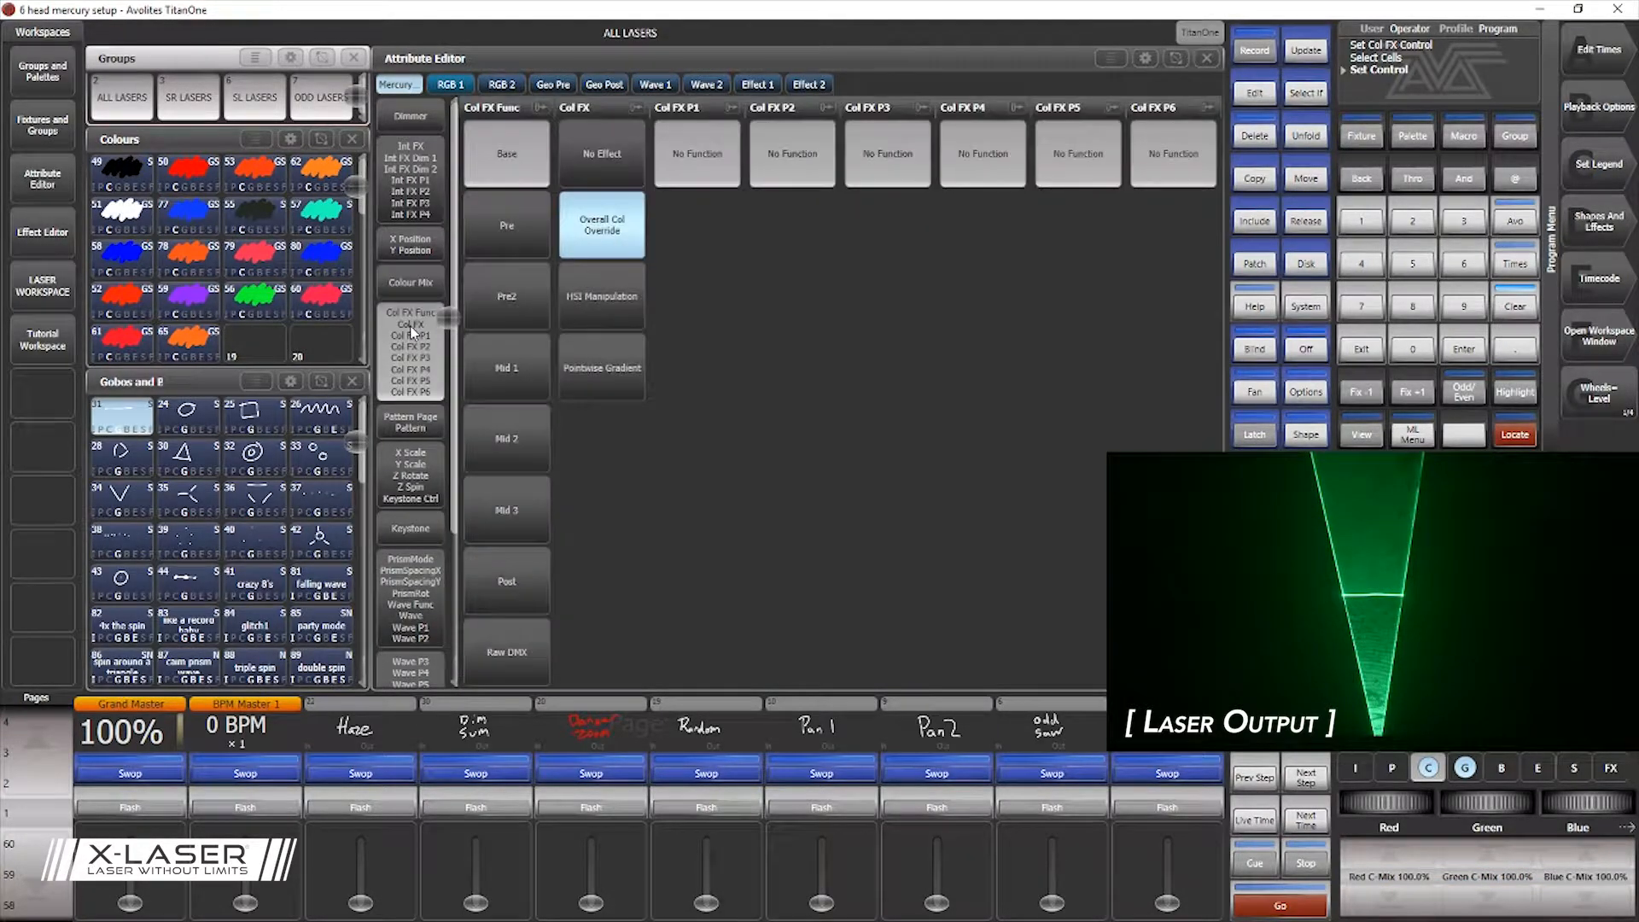
left_click(522, 224)
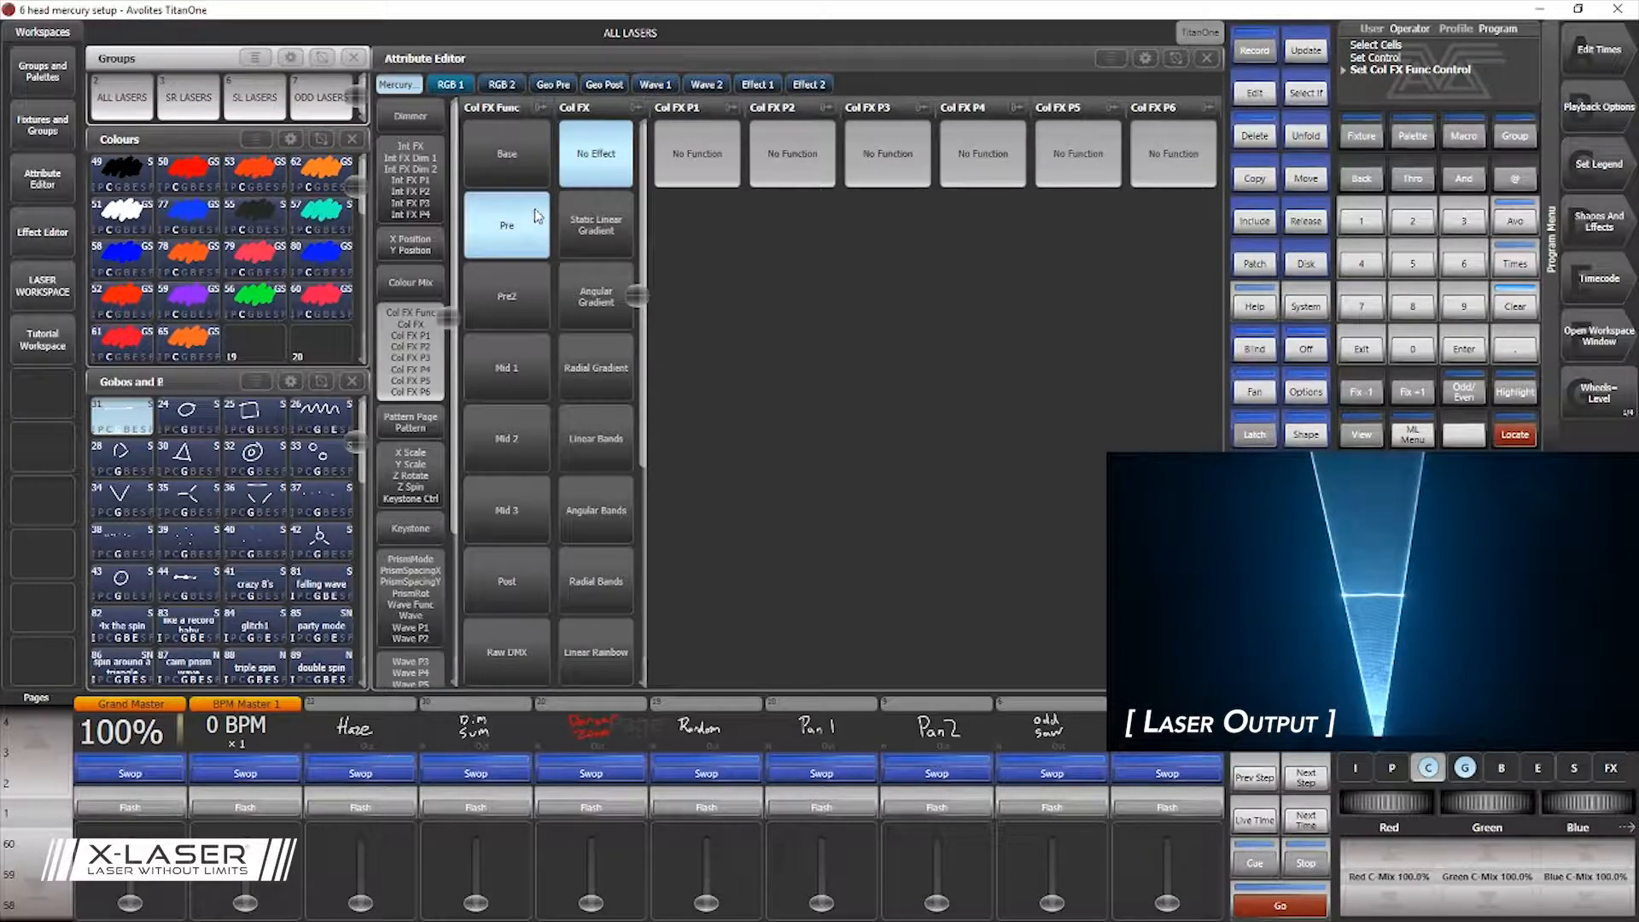
left_click(595, 227)
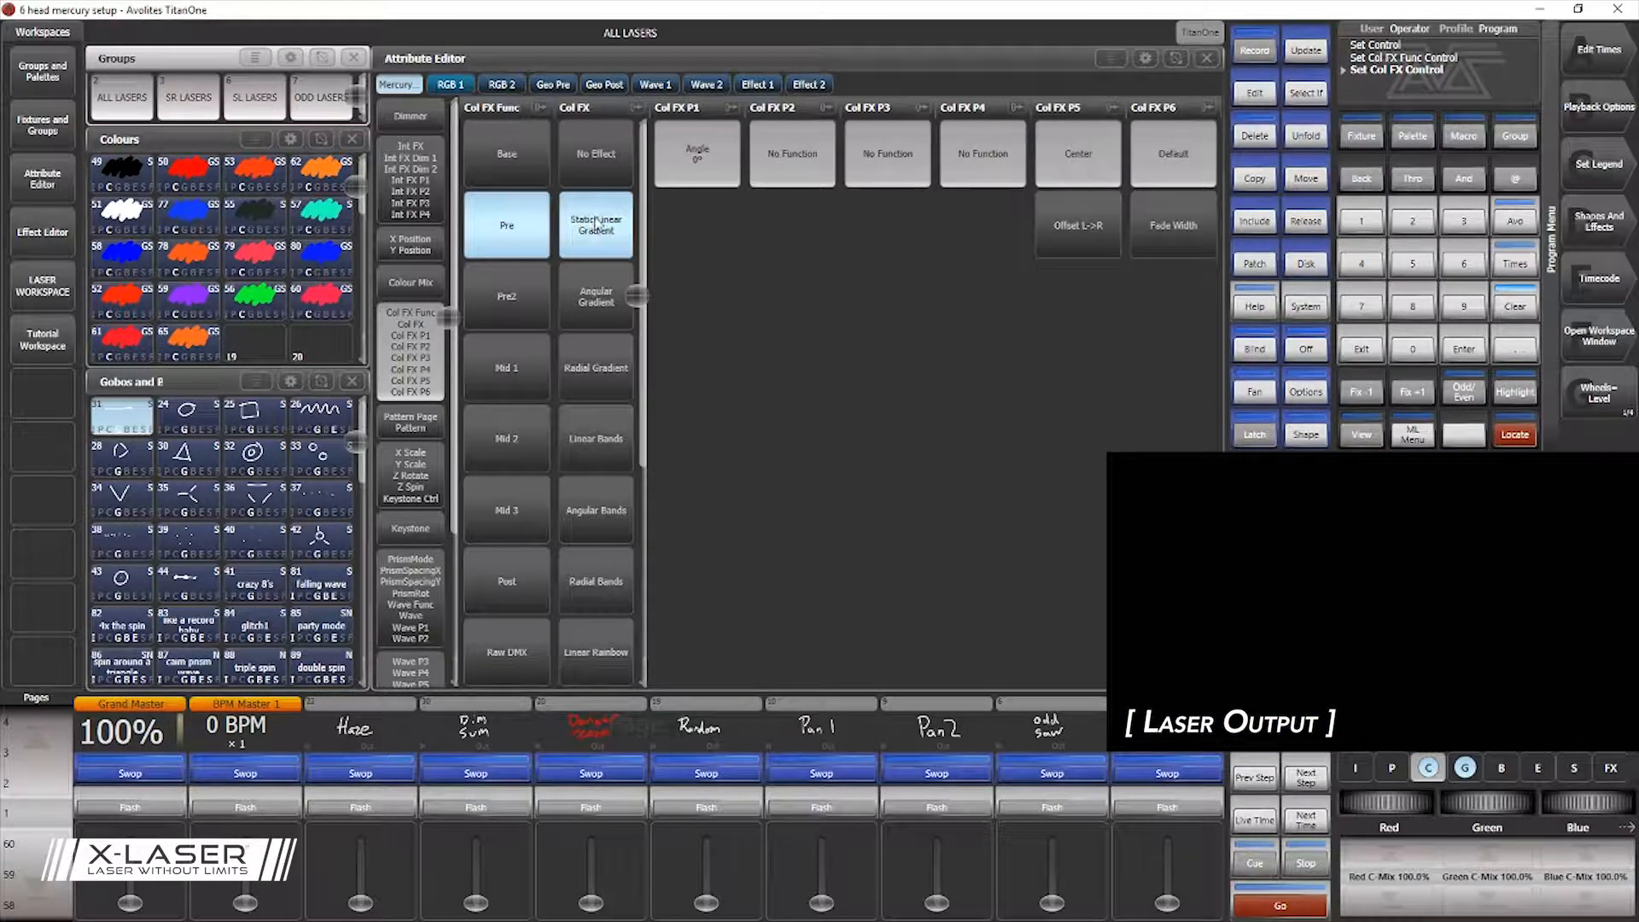
left_click_drag(708, 173, 764, 178)
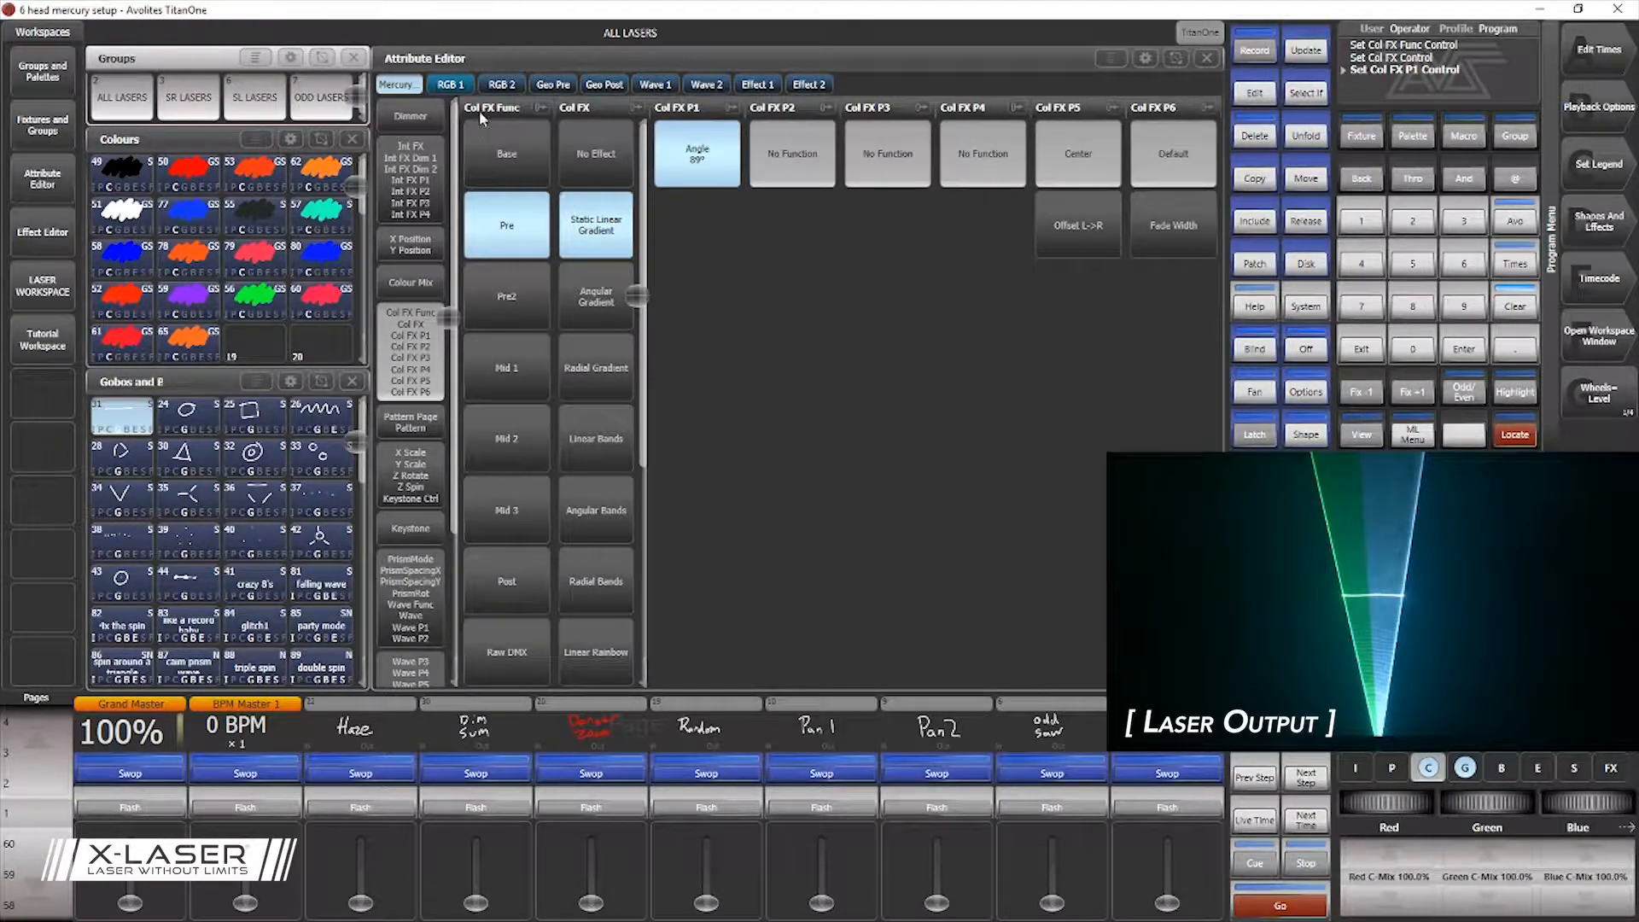
Step: Colour the RGB 1 and RGB 2 cells blue, and recolour RGB 1 alone green for a two-colour gradient
left_click(455, 86)
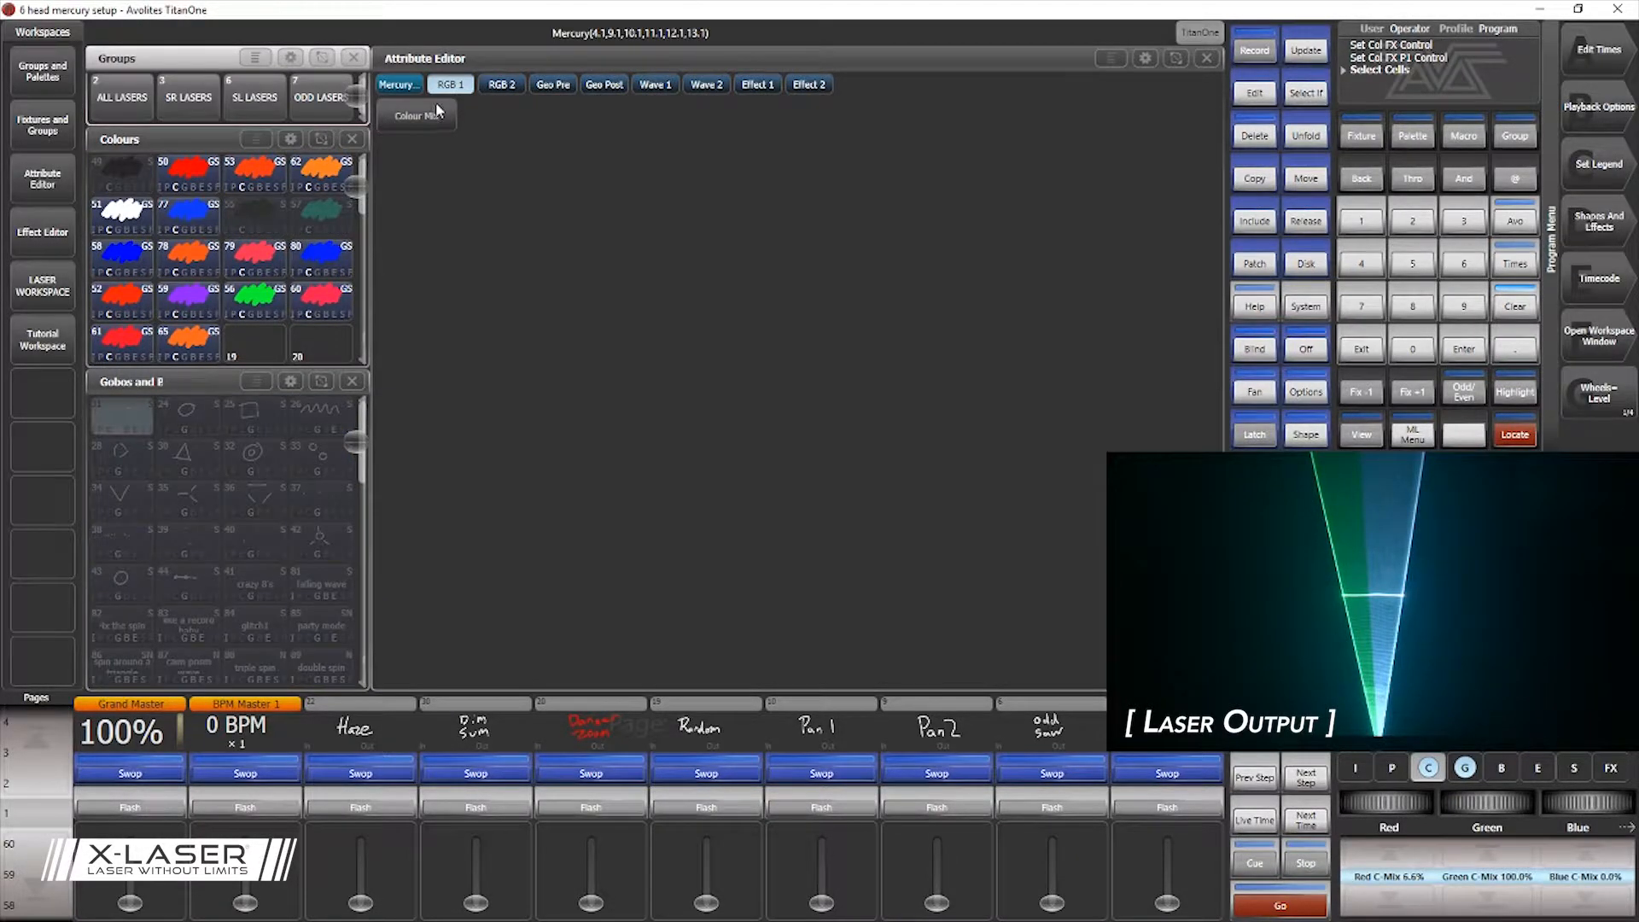
left_click(437, 113)
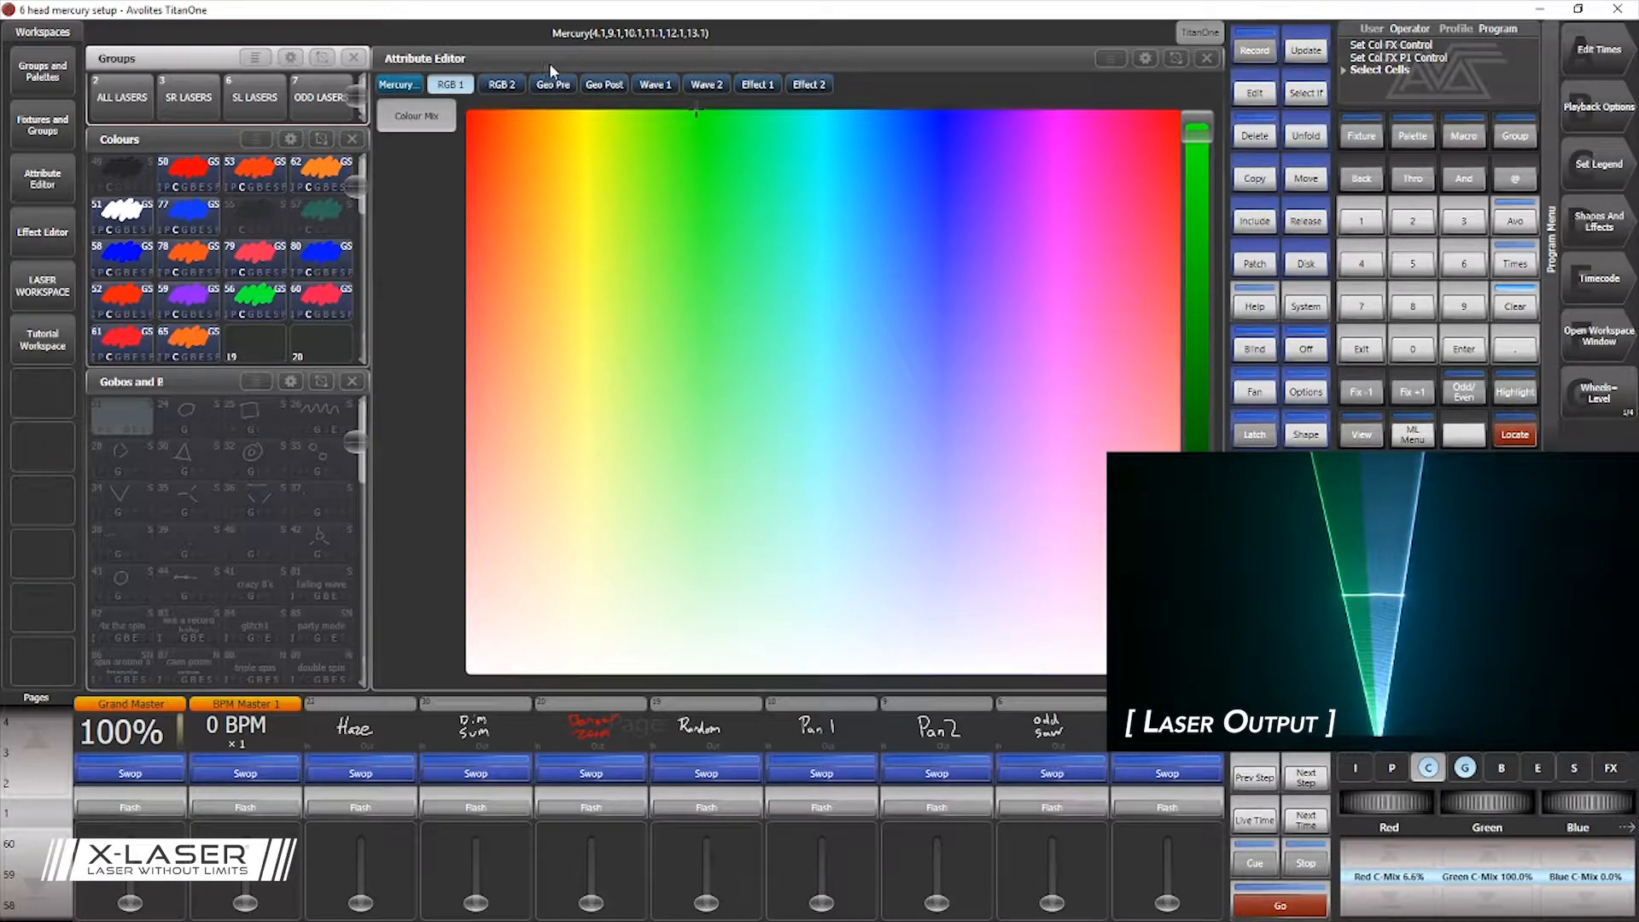
left_click(506, 88)
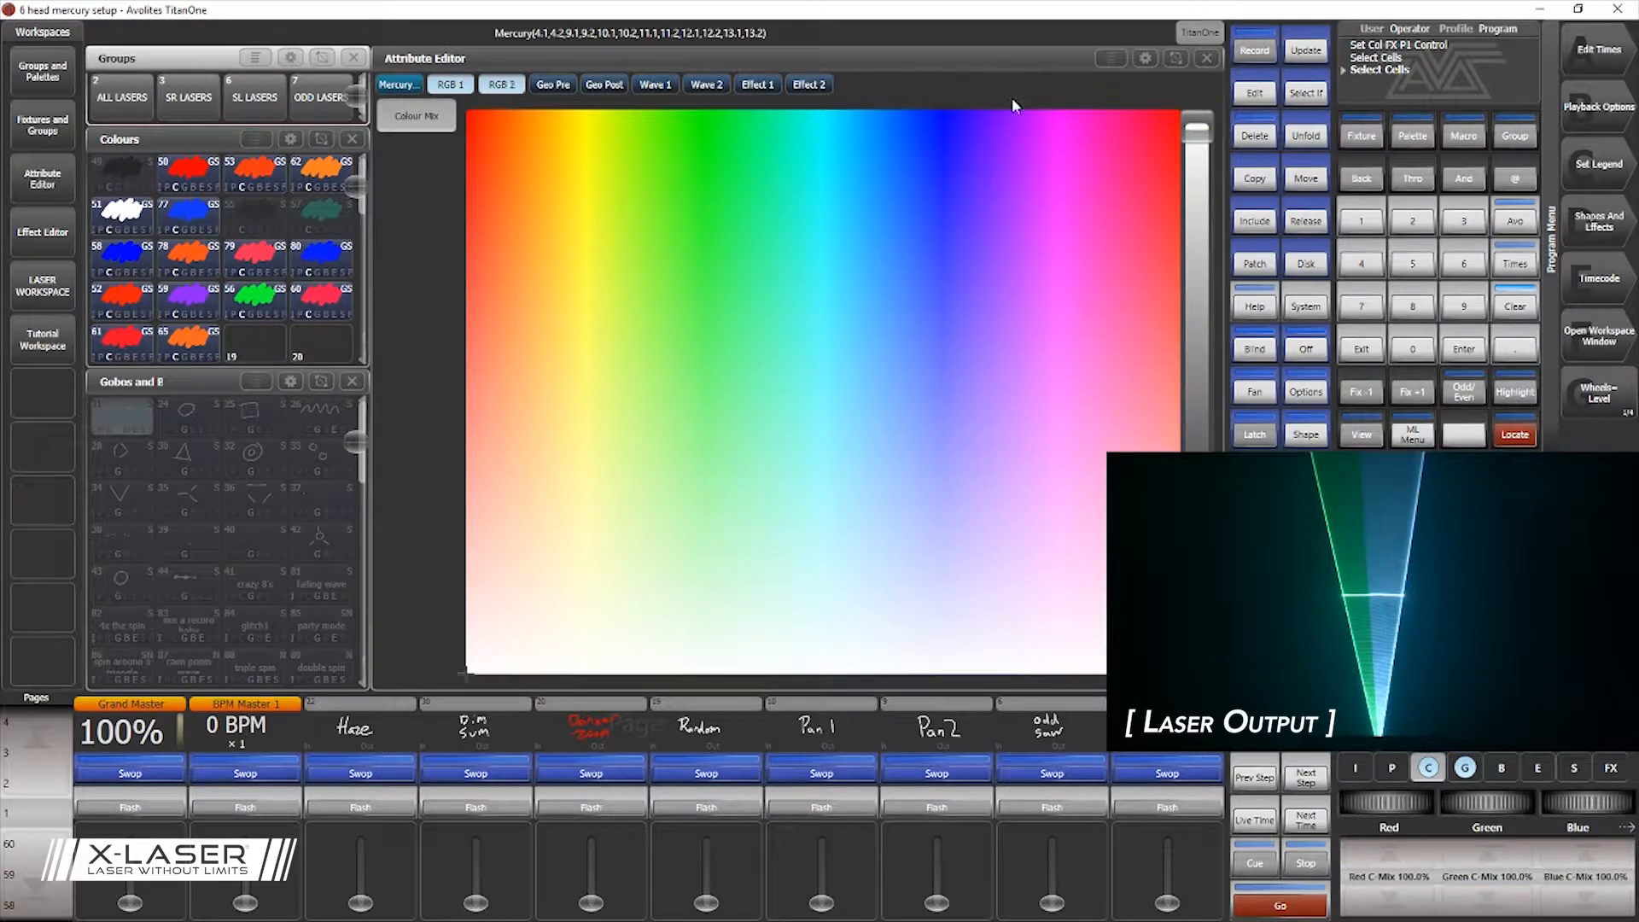
left_click(941, 117)
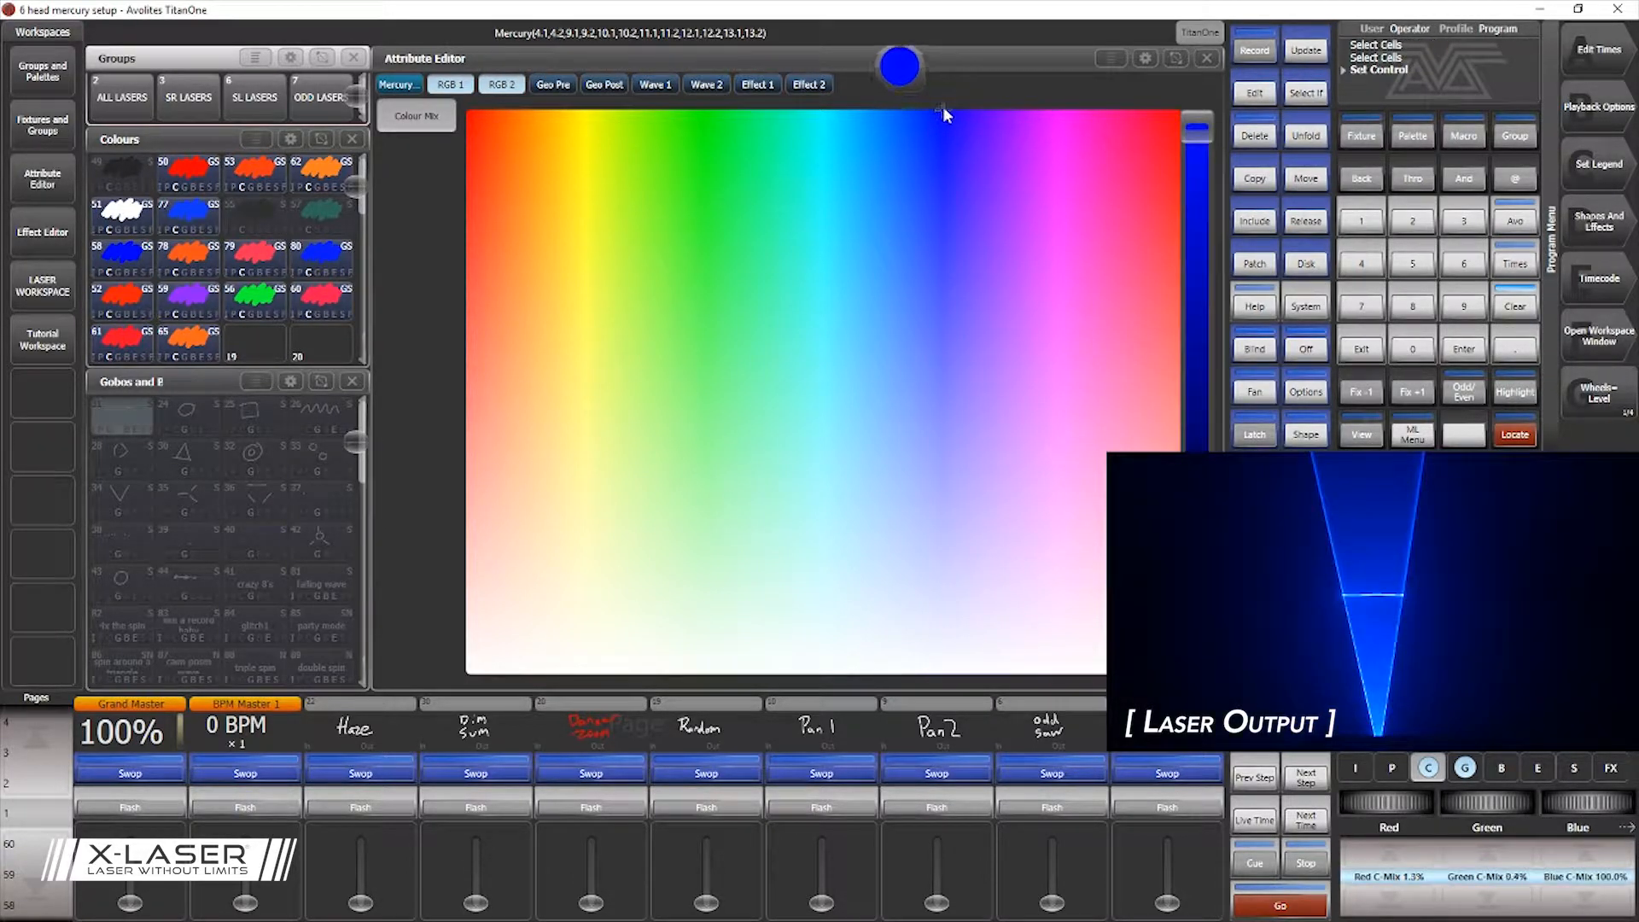
left_click(455, 88)
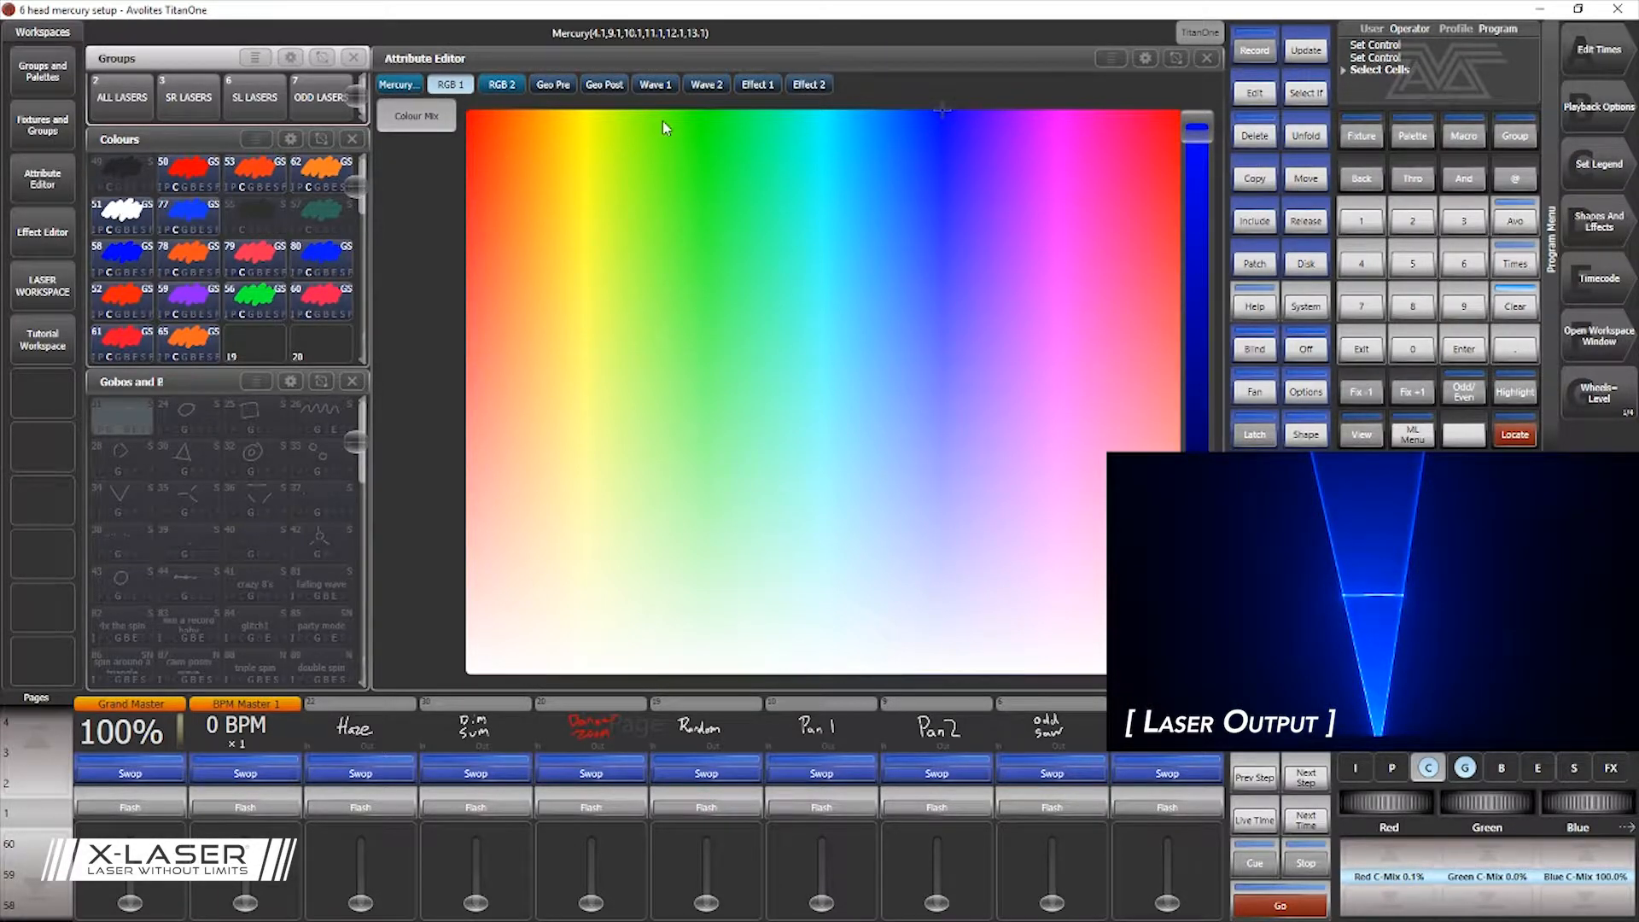
left_click(685, 112)
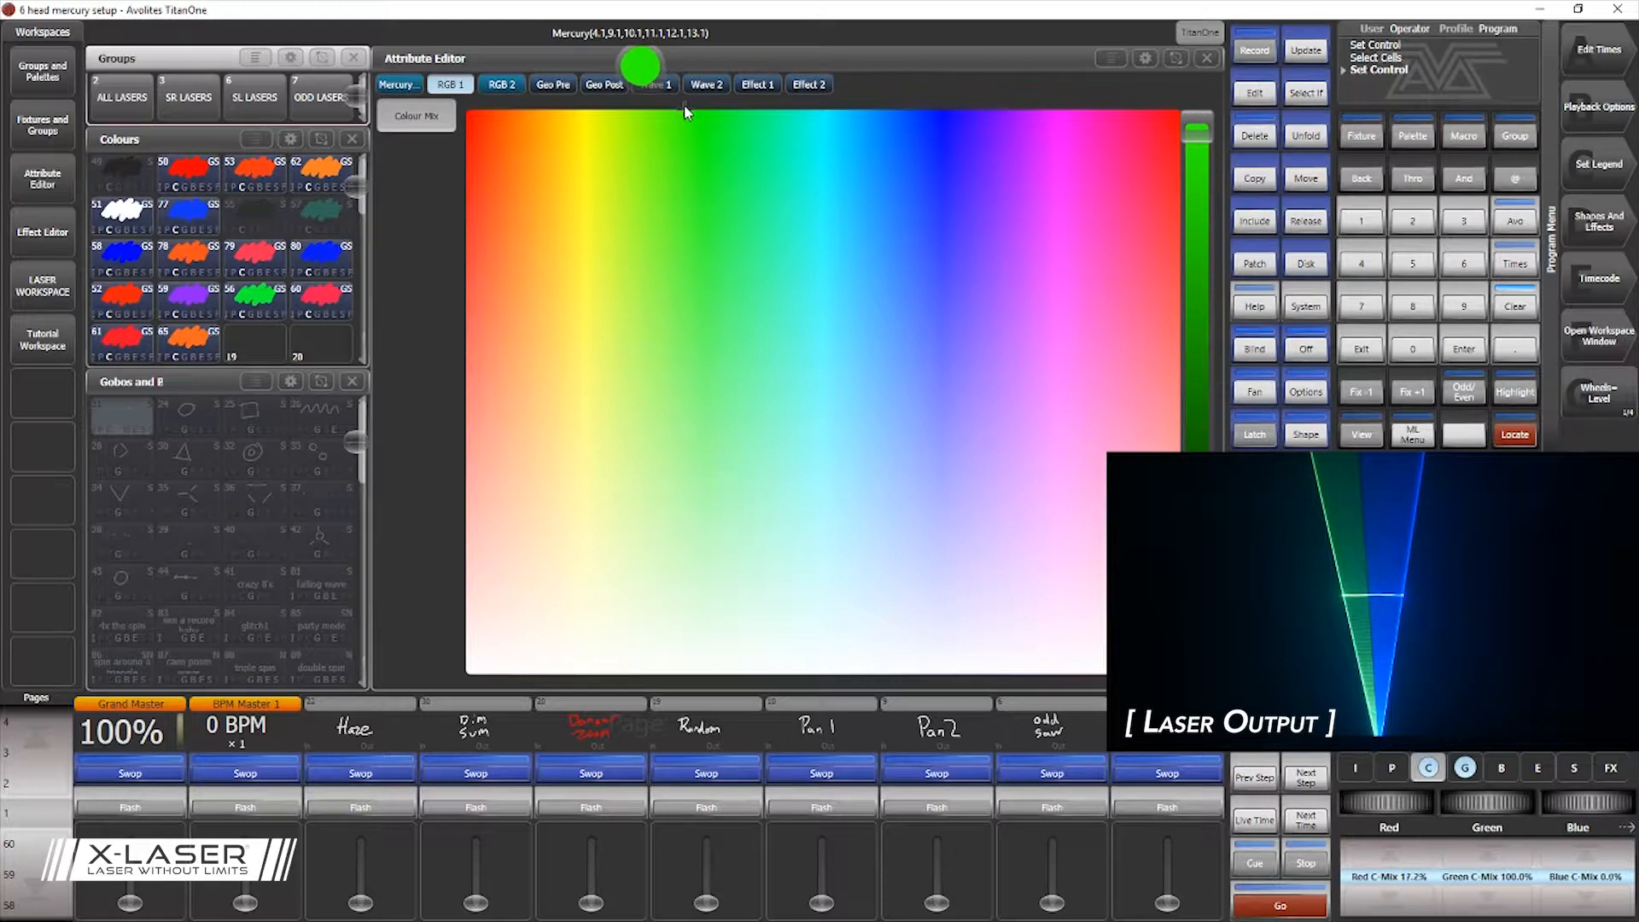
Step: Apply a 1x3 prism to all lasers with a prism rotation angle of 43°
left_click(411, 85)
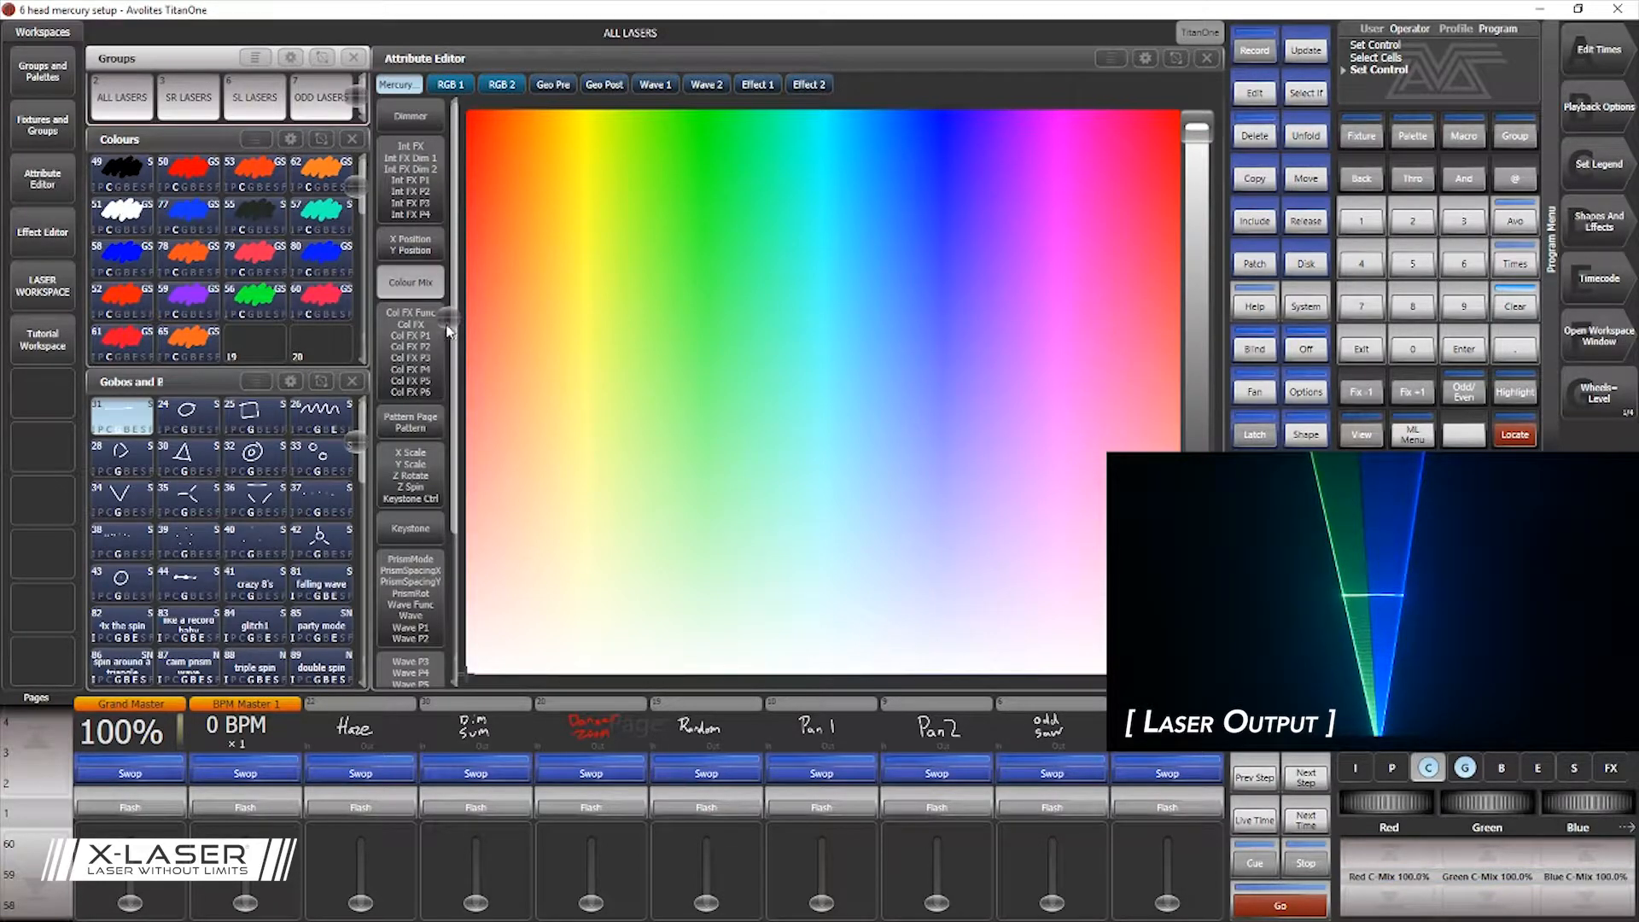
left_click_drag(447, 331, 448, 422)
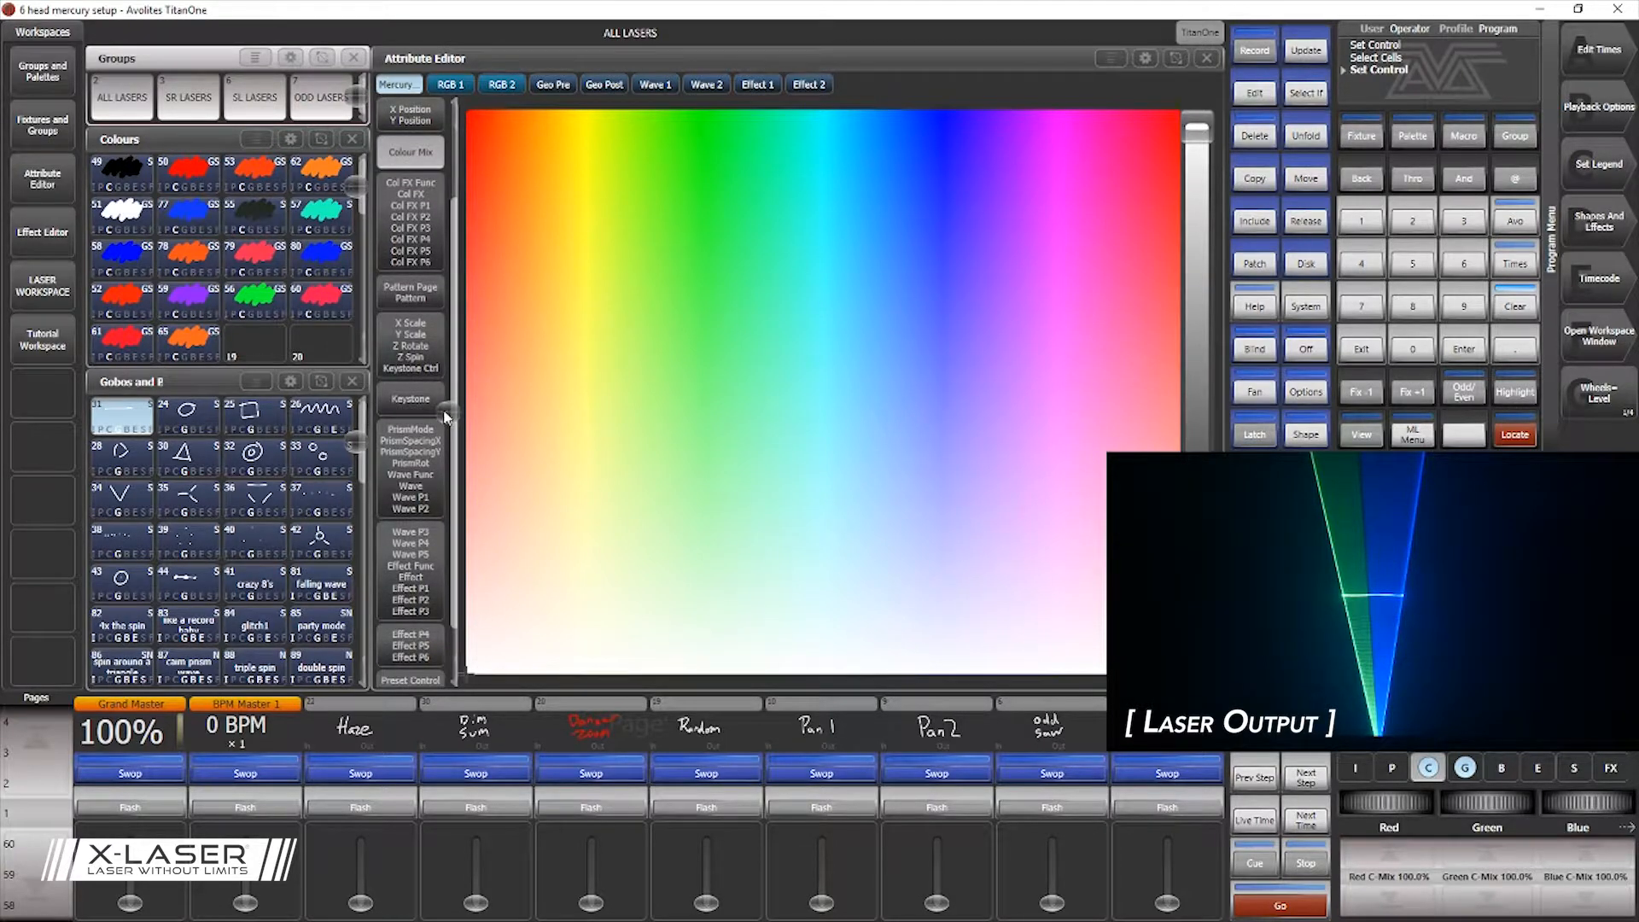
left_click(411, 470)
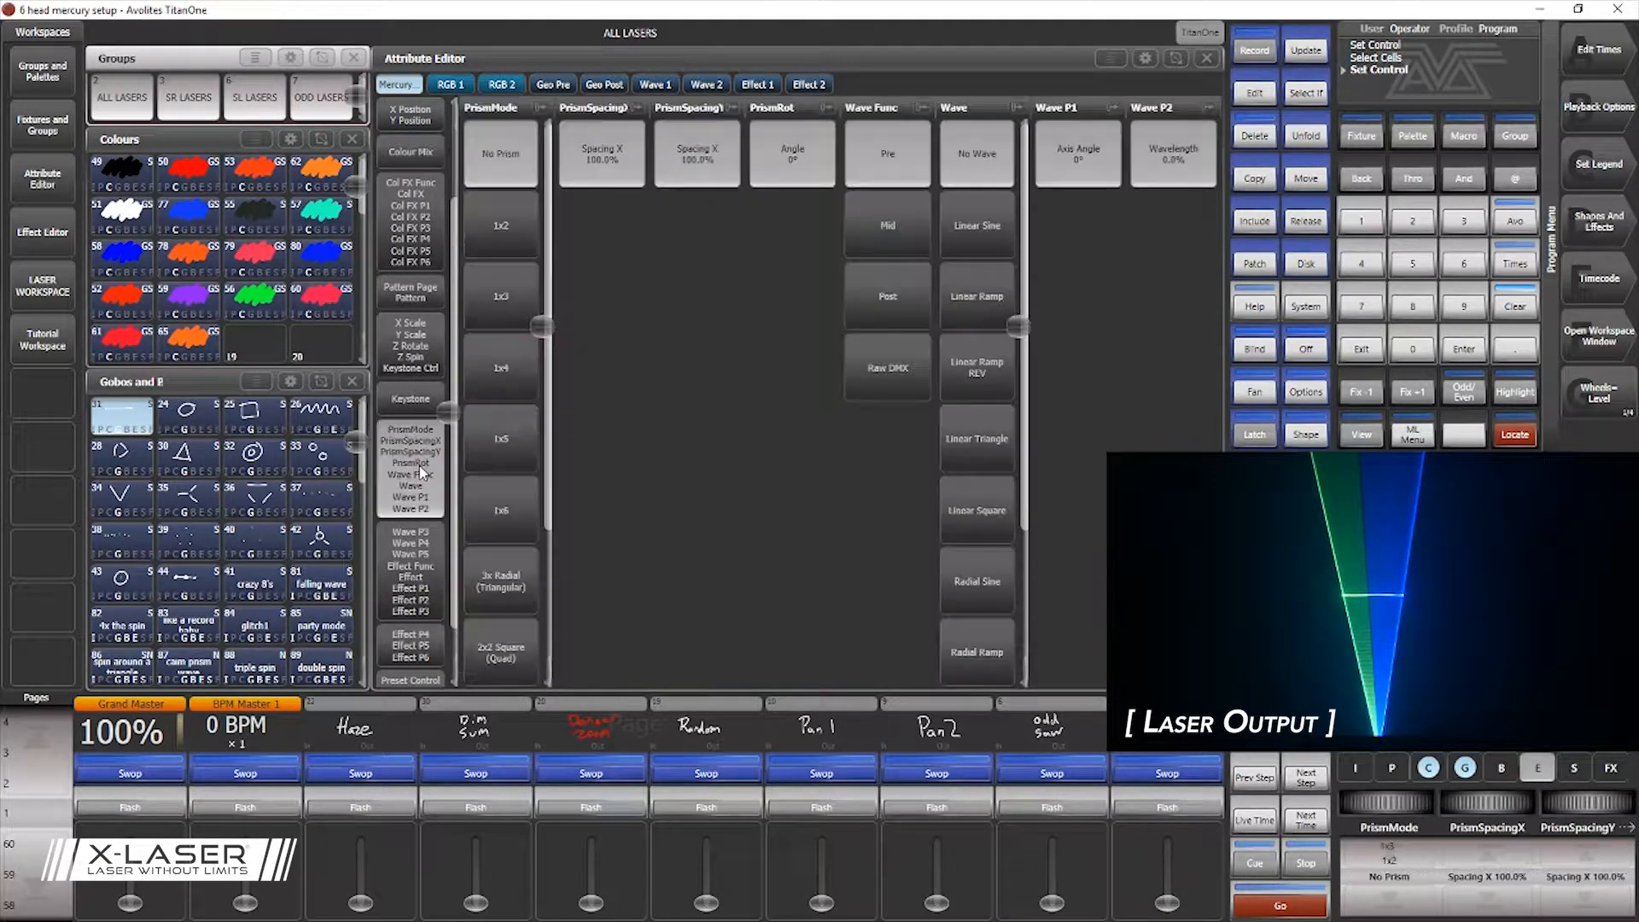
left_click(510, 293)
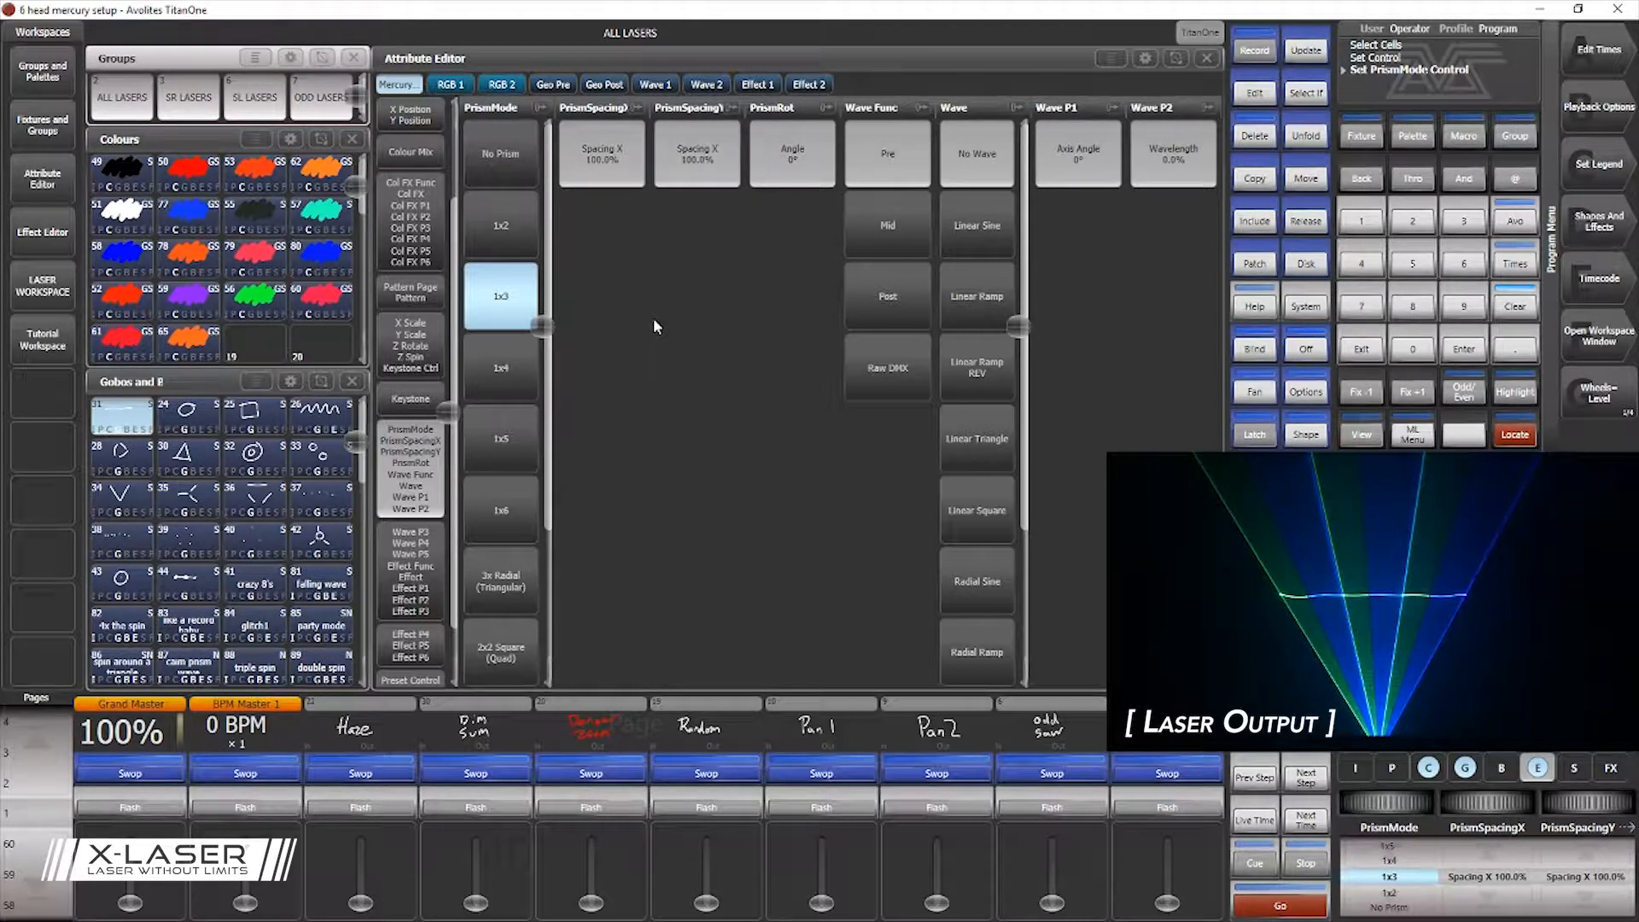
left_click_drag(817, 160, 846, 106)
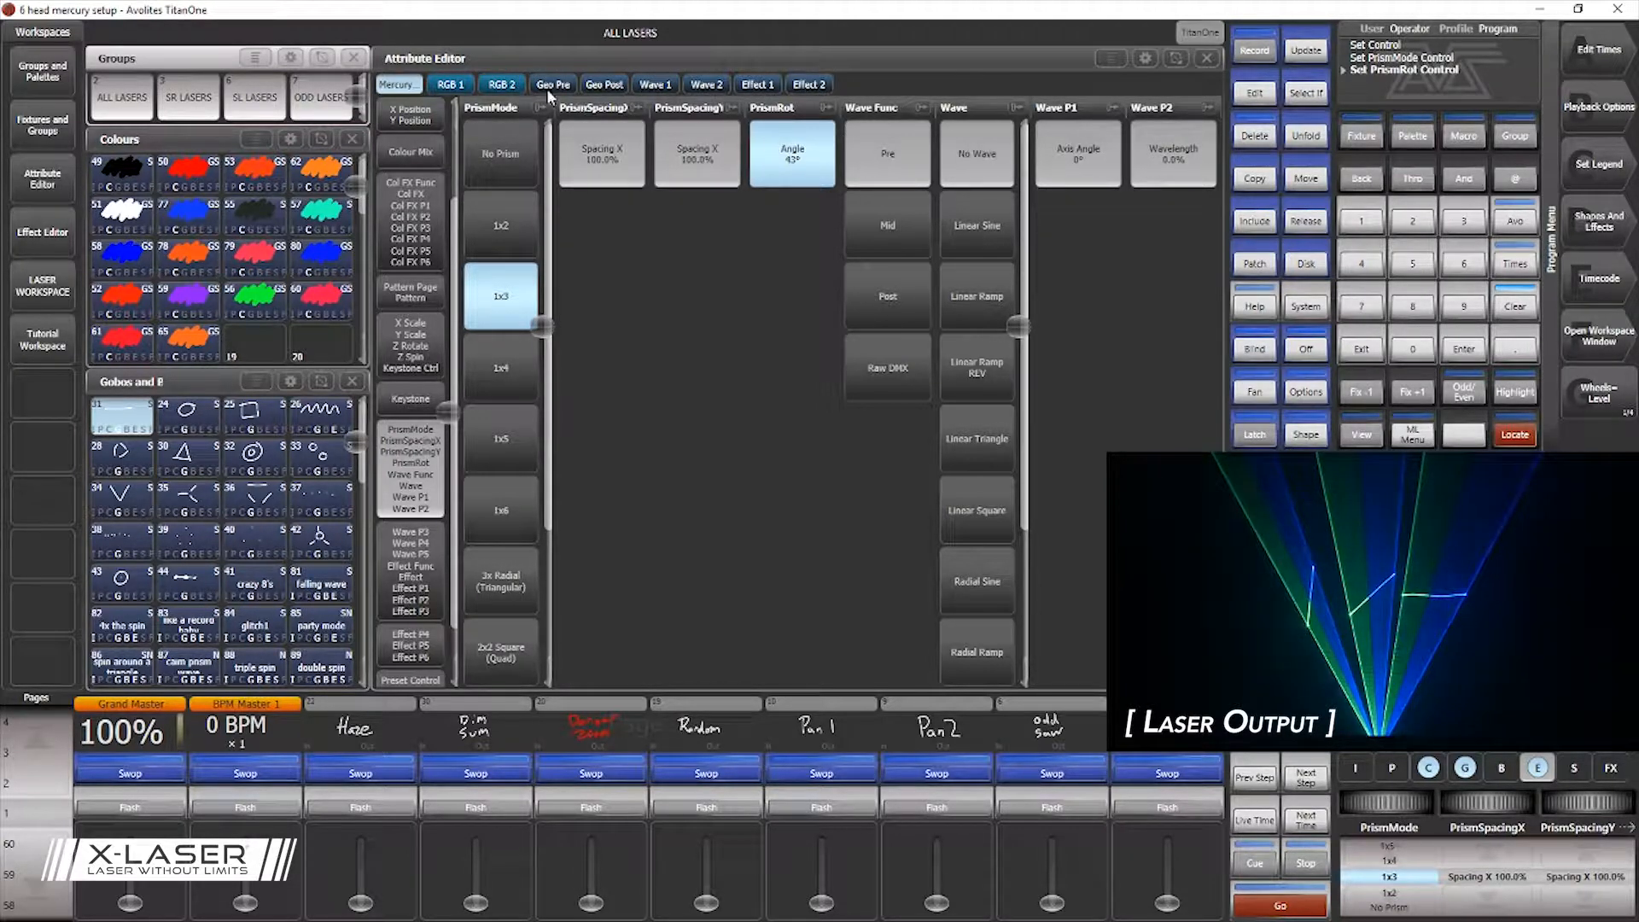
Step: Try a forward Z spin of 3.2% on the Geo Post cell and return it to No Spin
left_click(591, 85)
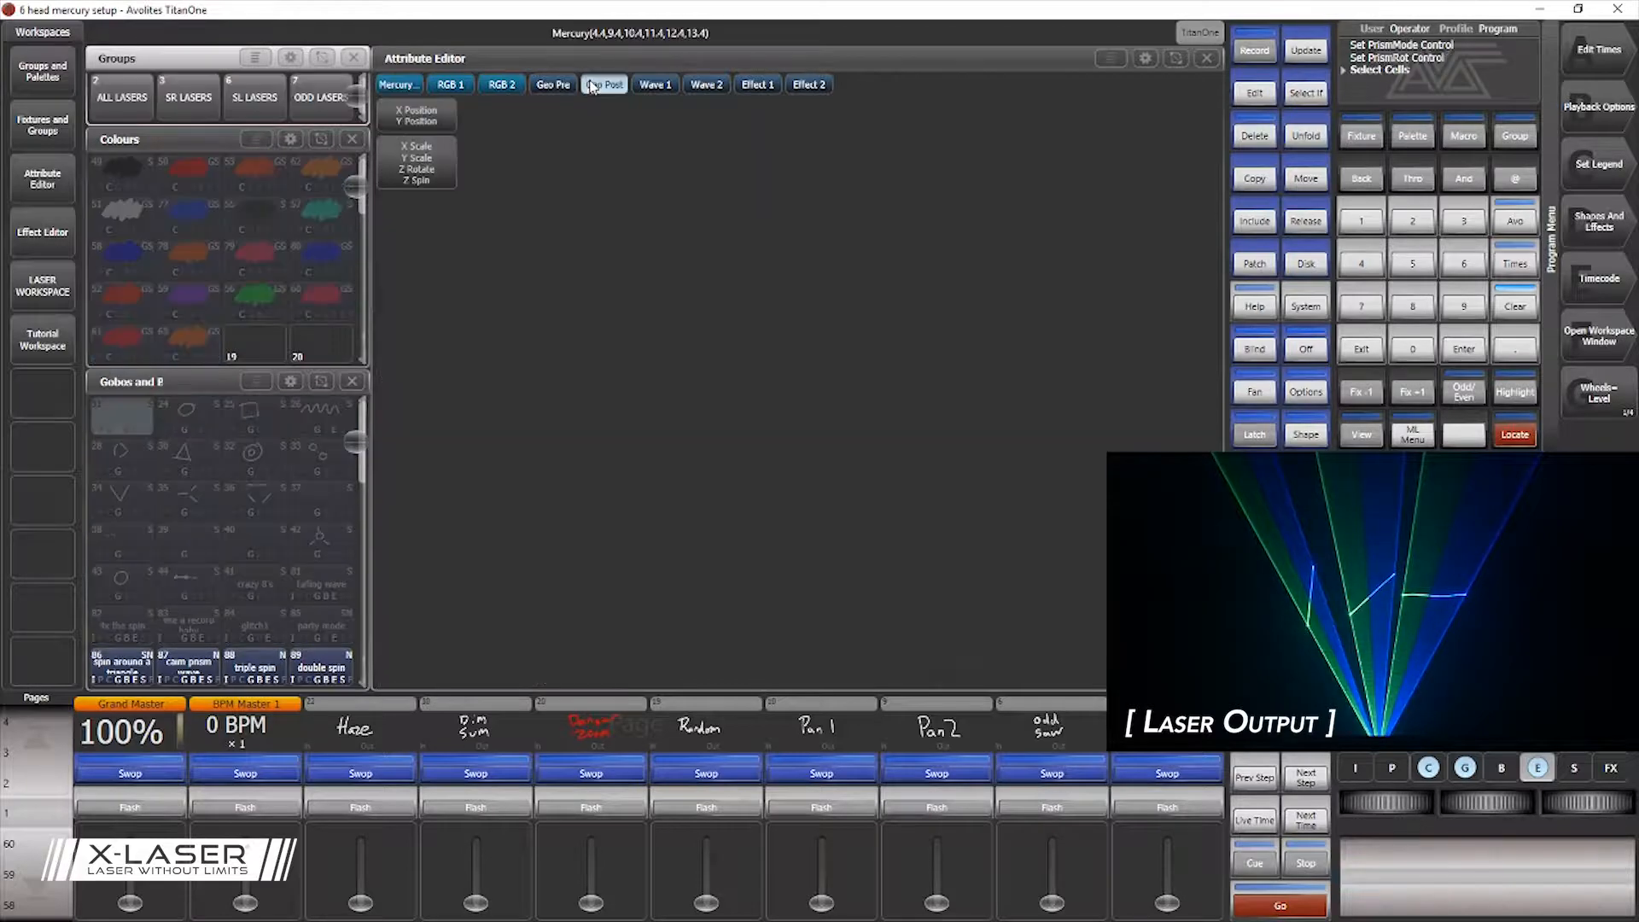
left_click(418, 165)
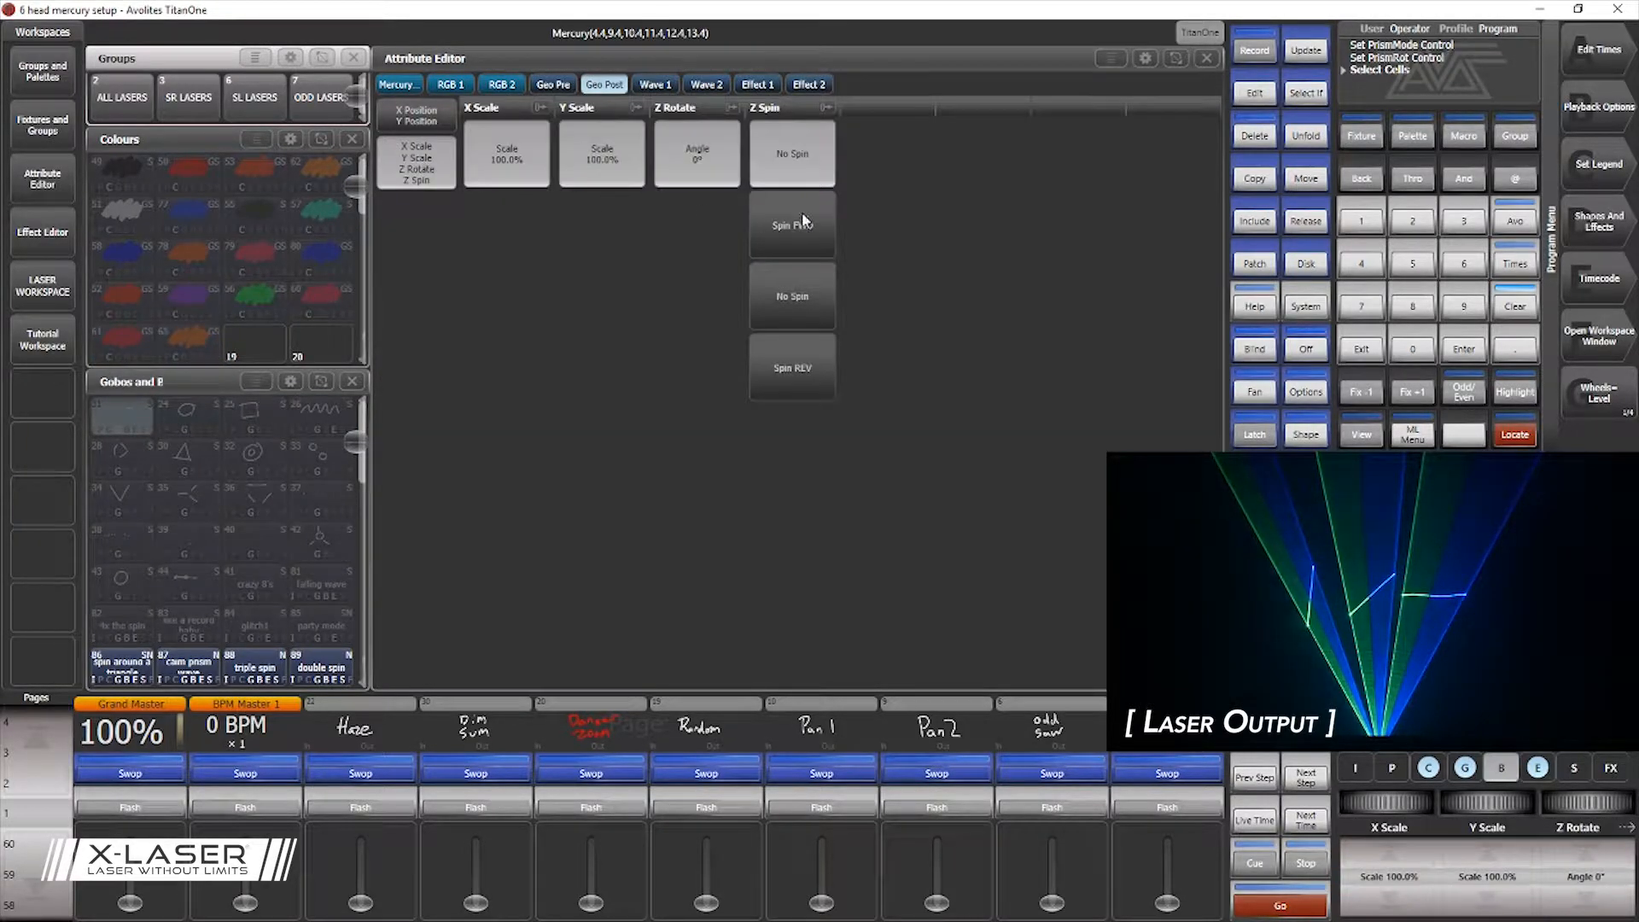
left_click_drag(802, 221, 1017, 223)
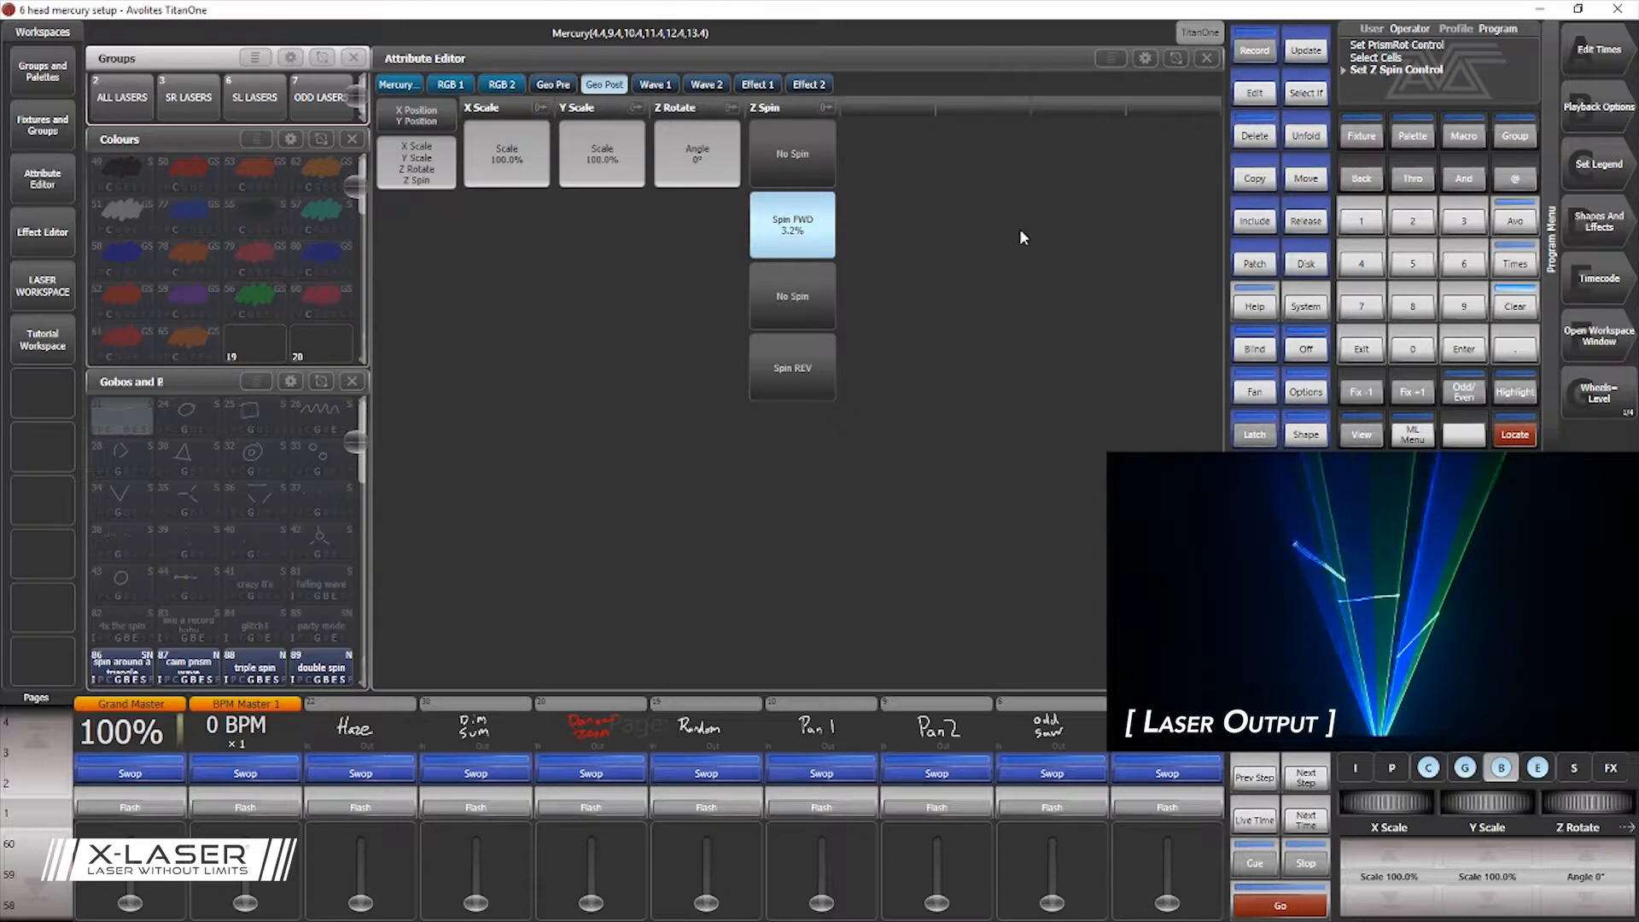
left_click(802, 154)
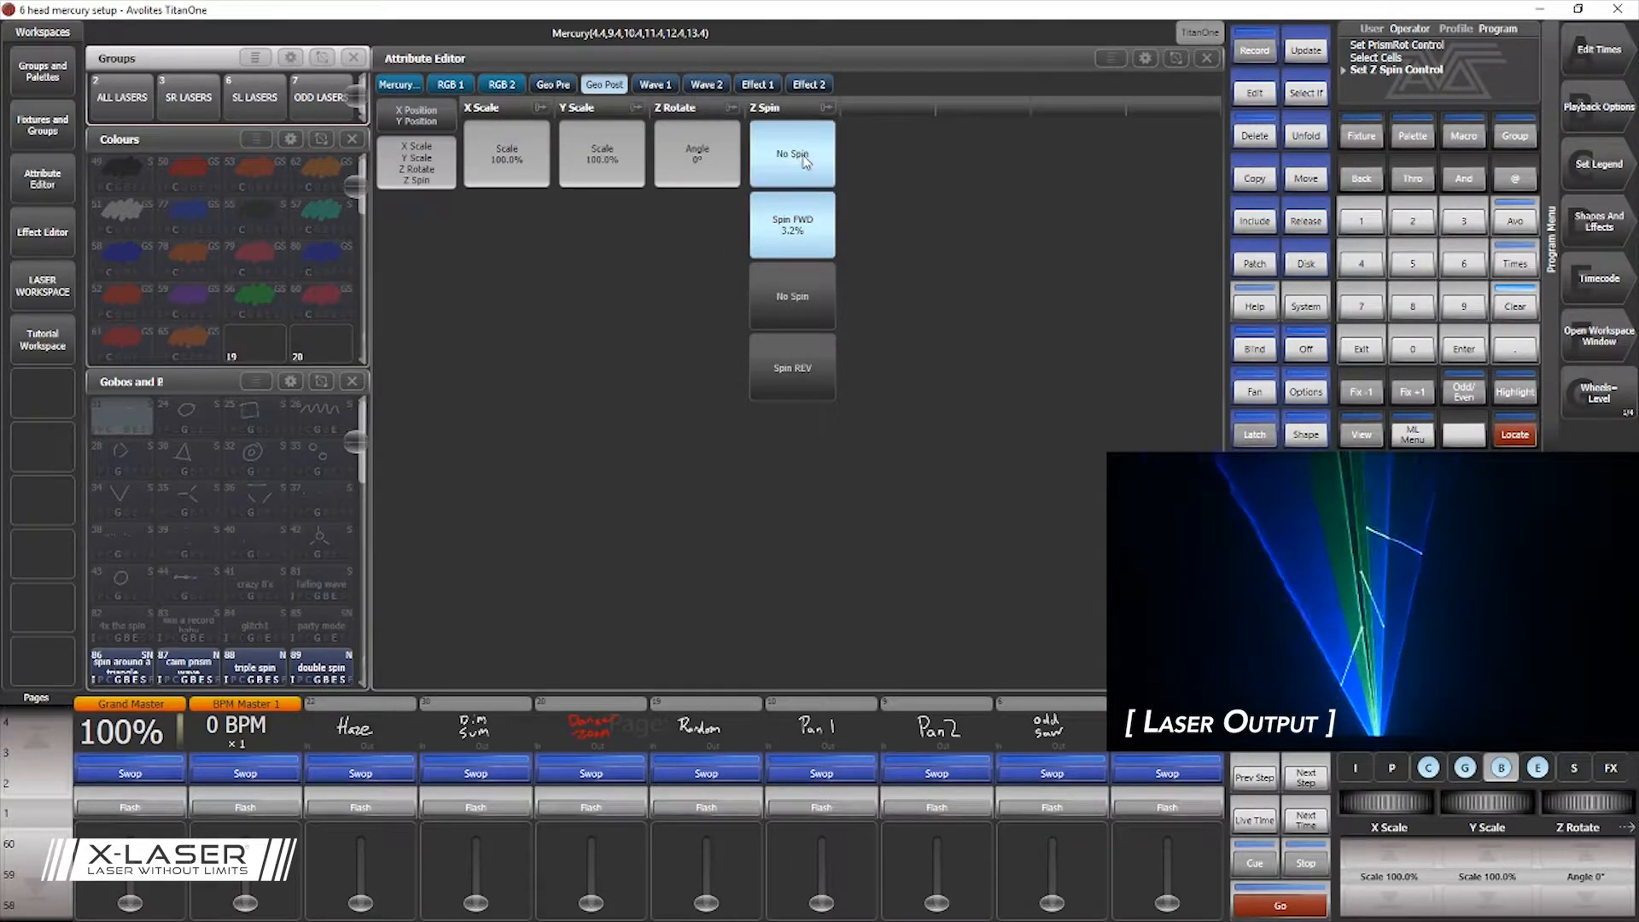
Step: Set the gradient's Col FX function to Post for all lasers
left_click(410, 86)
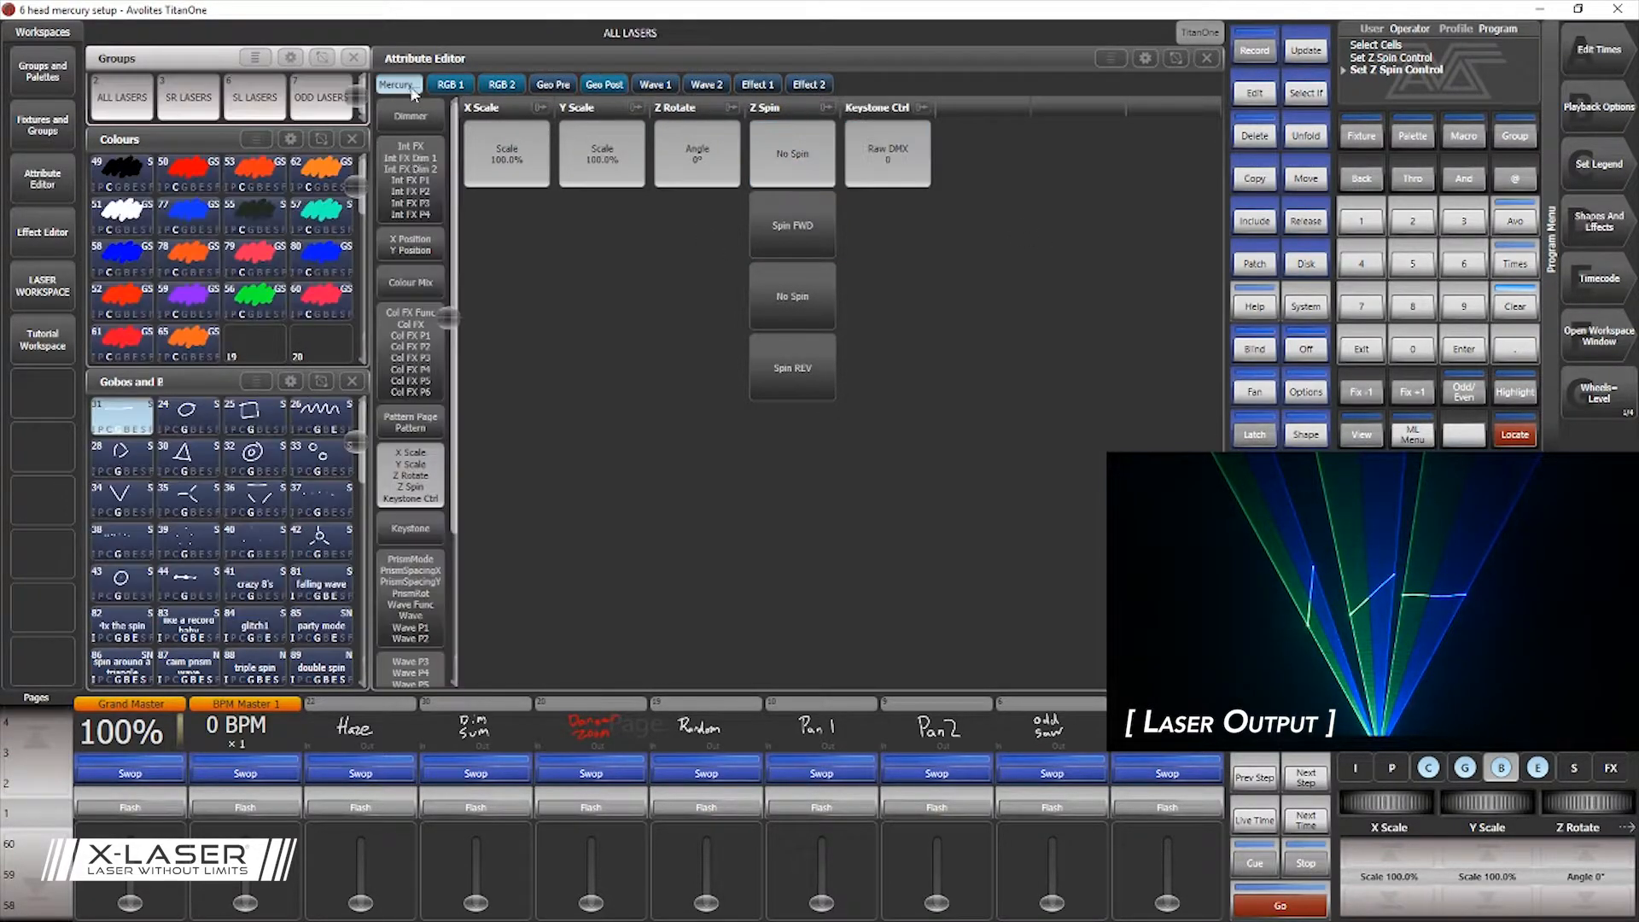
left_click(418, 384)
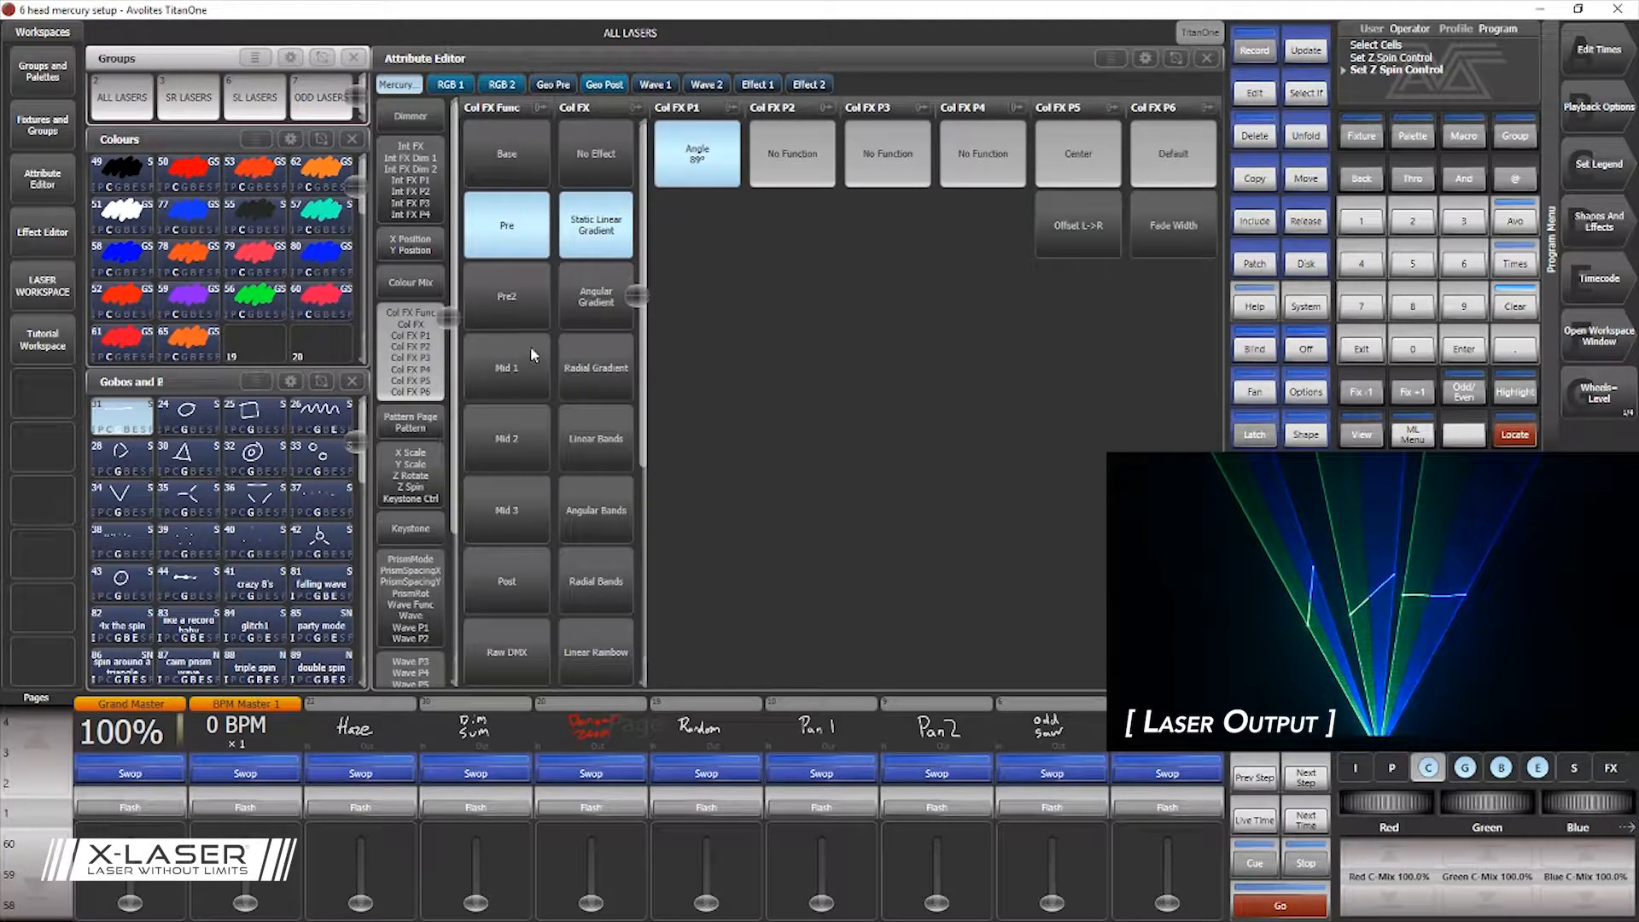
left_click(526, 583)
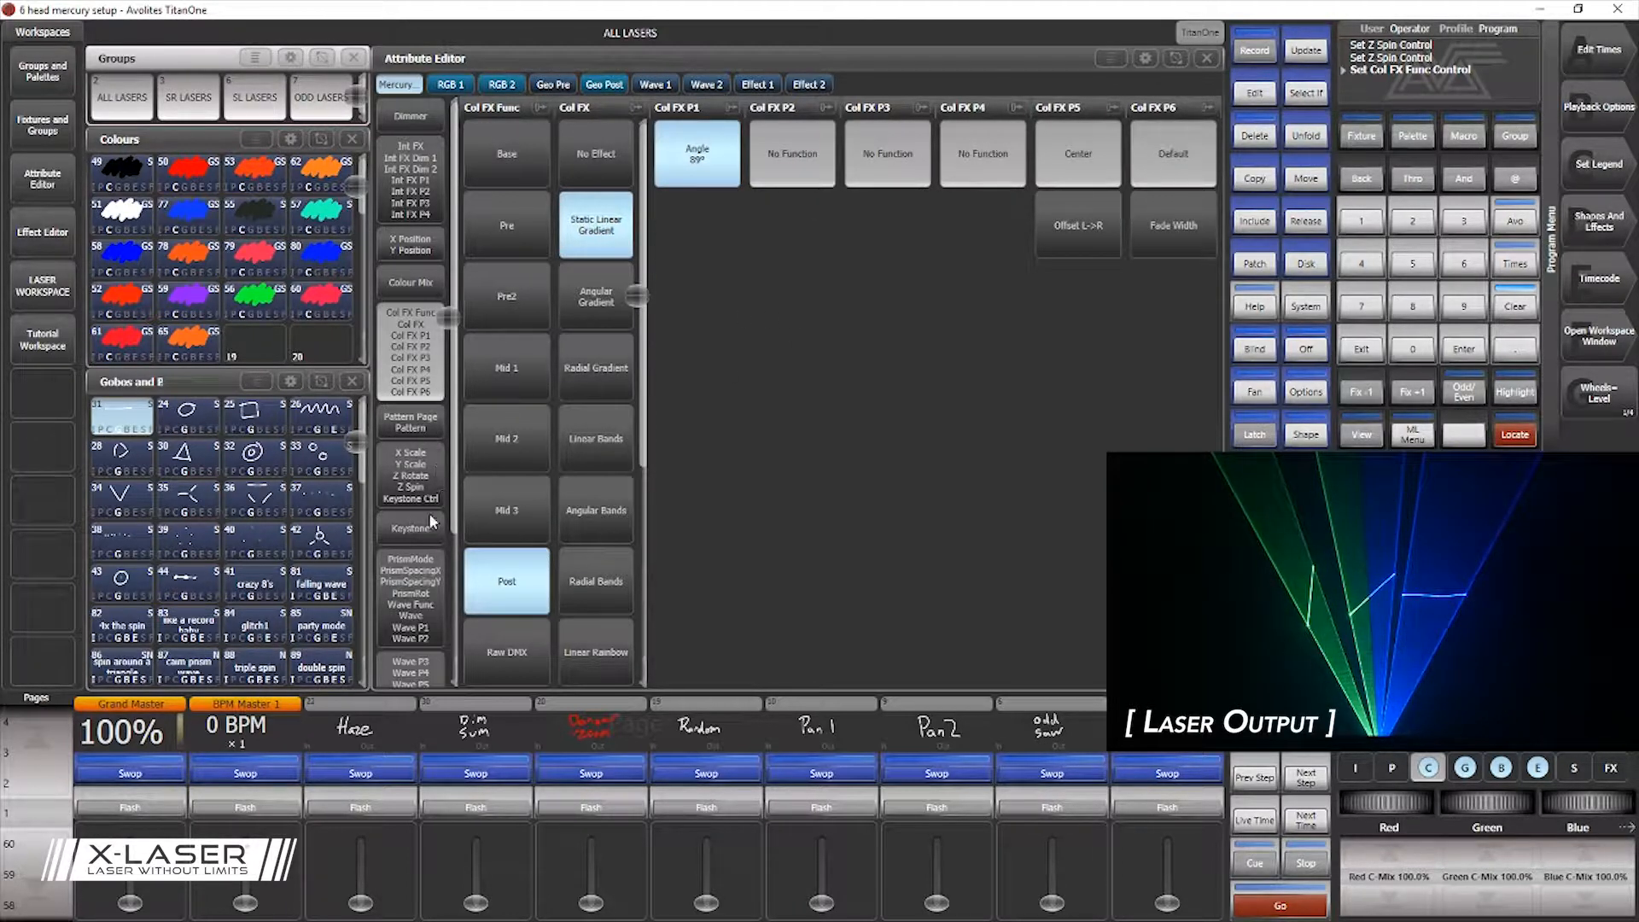
Step: Set the prism rotation angle to 0° for all lasers
left_click(416, 576)
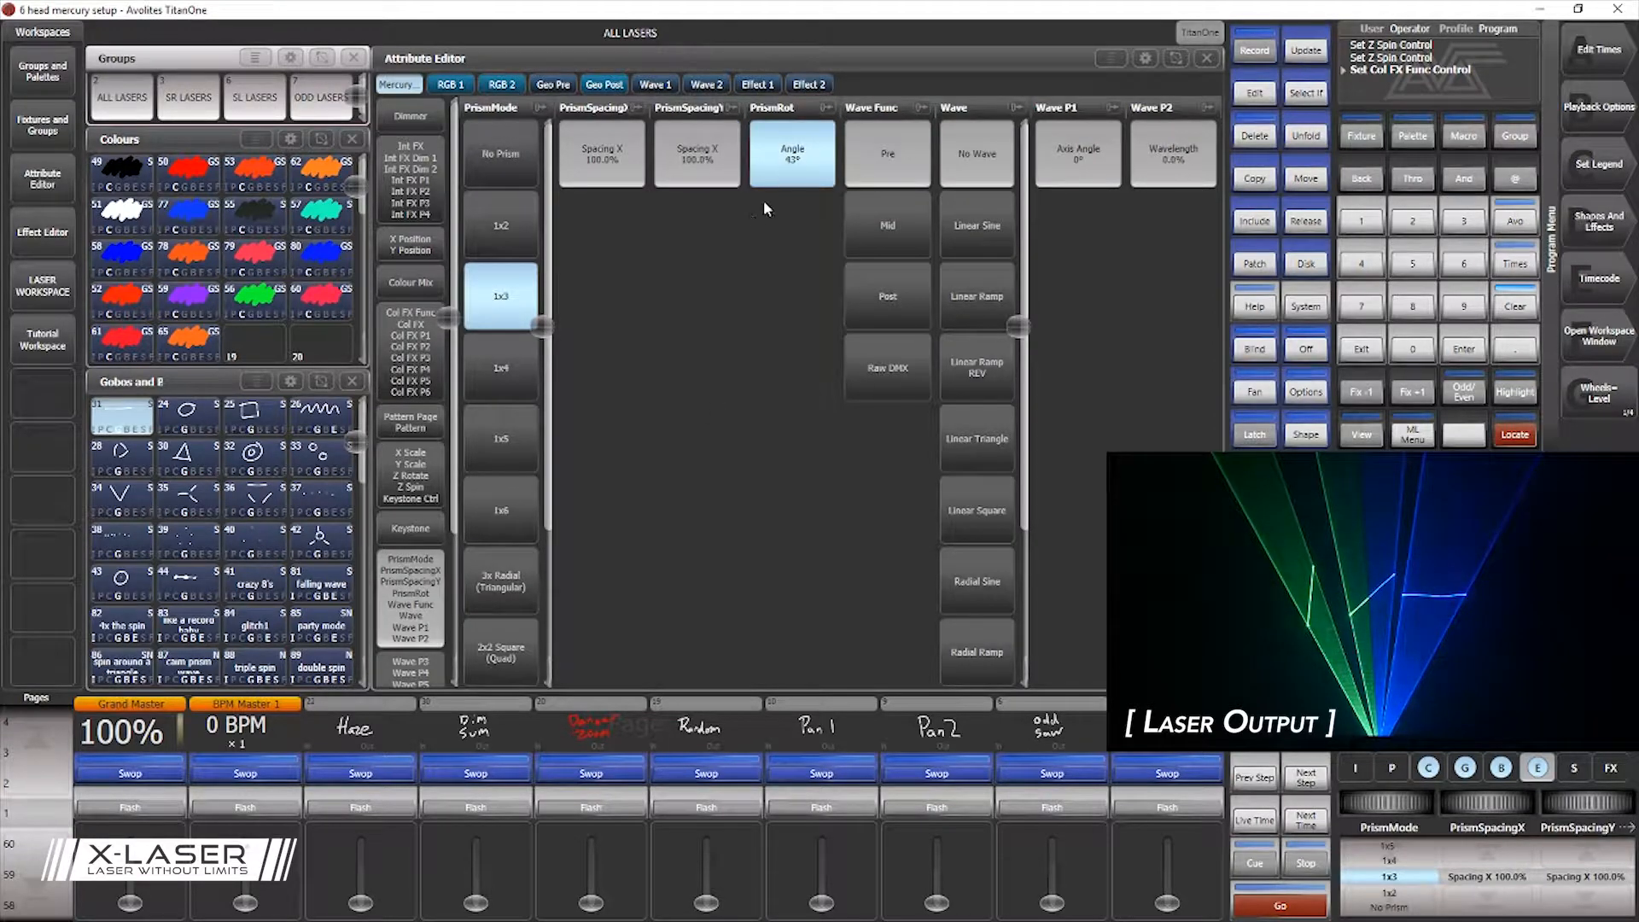
left_click_drag(788, 153, 719, 163)
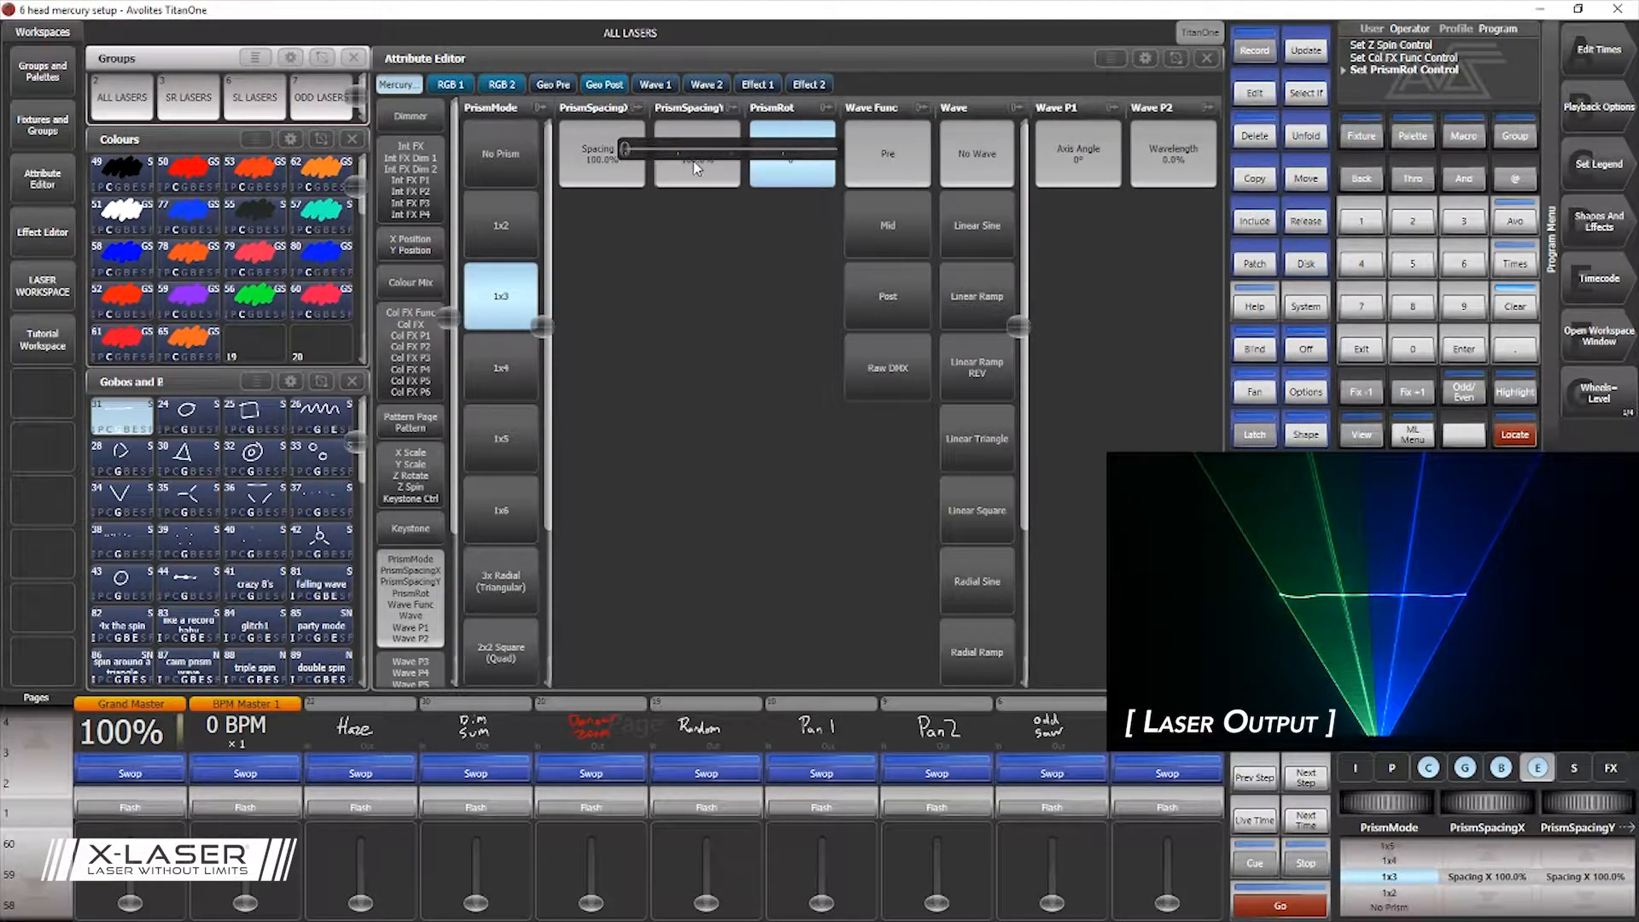
mouse_move(696, 167)
left_mouse_down()
mouse_move(837, 160)
mouse_move(706, 162)
left_mouse_up()
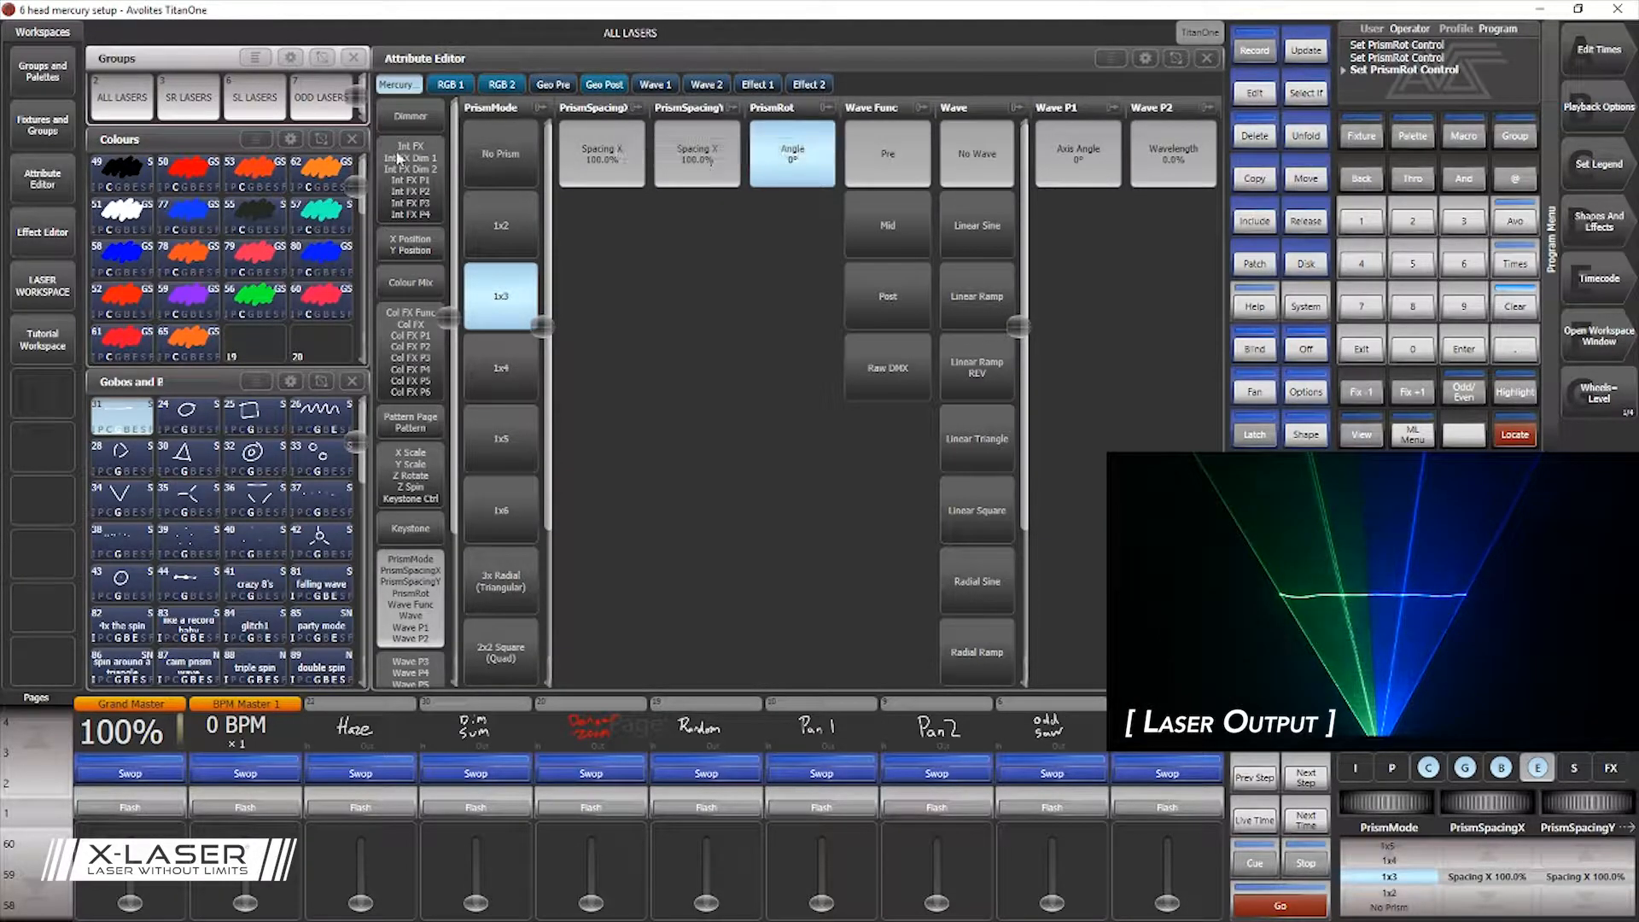
Step: Set a forward Z spin of 6.8% on the Geo Post cell of the lasers
left_click(605, 85)
left_click(410, 164)
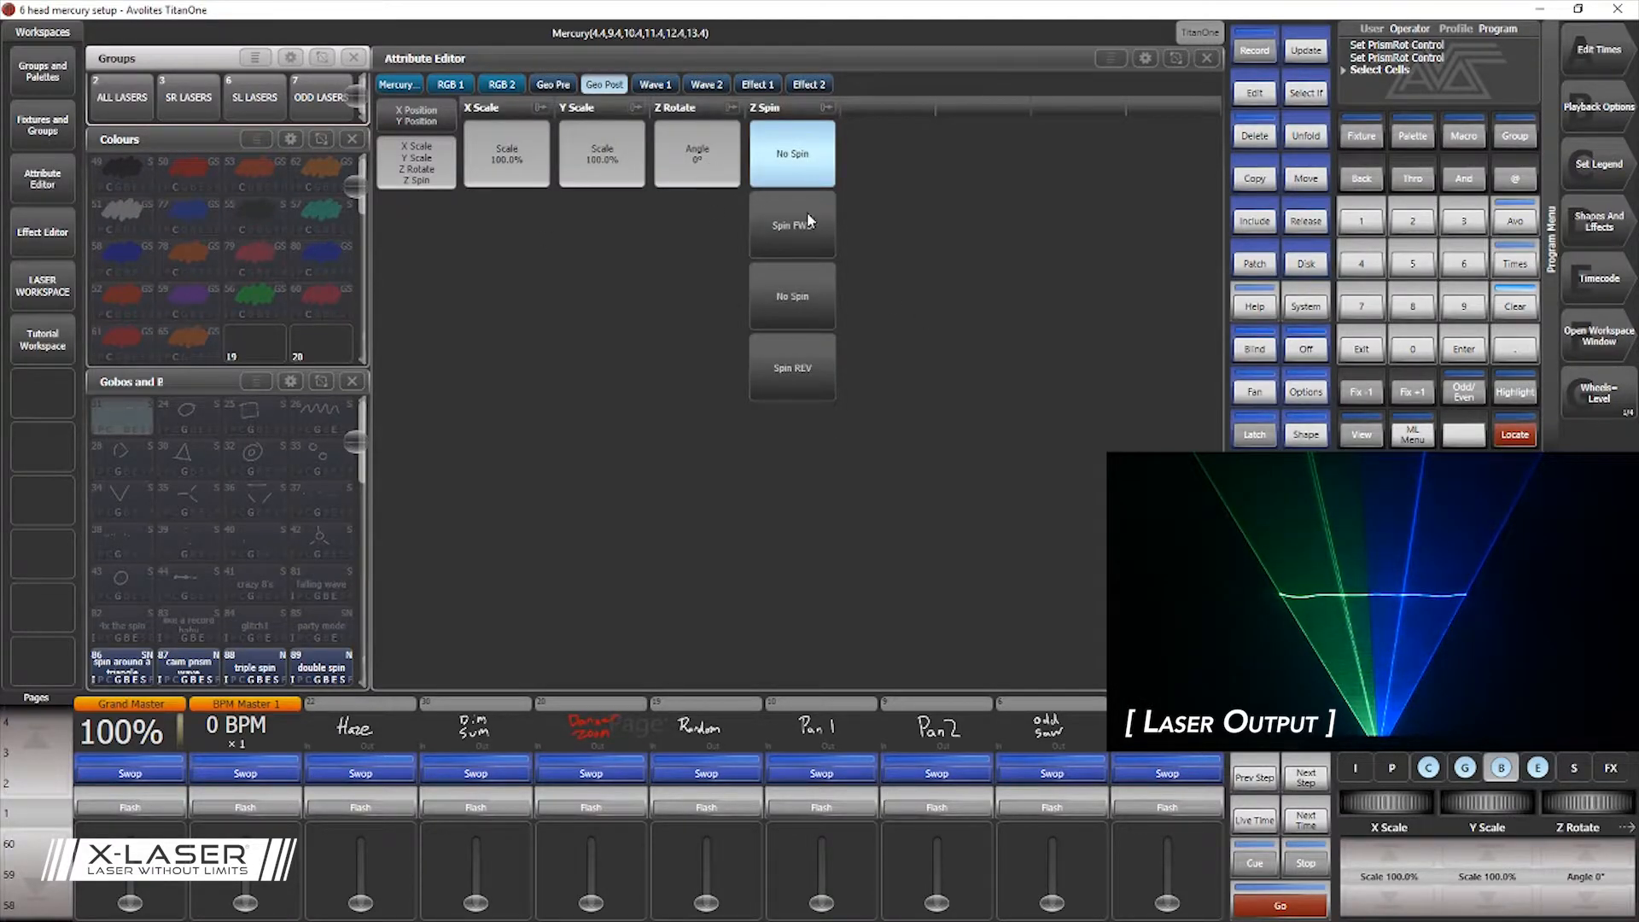
left_click(812, 237)
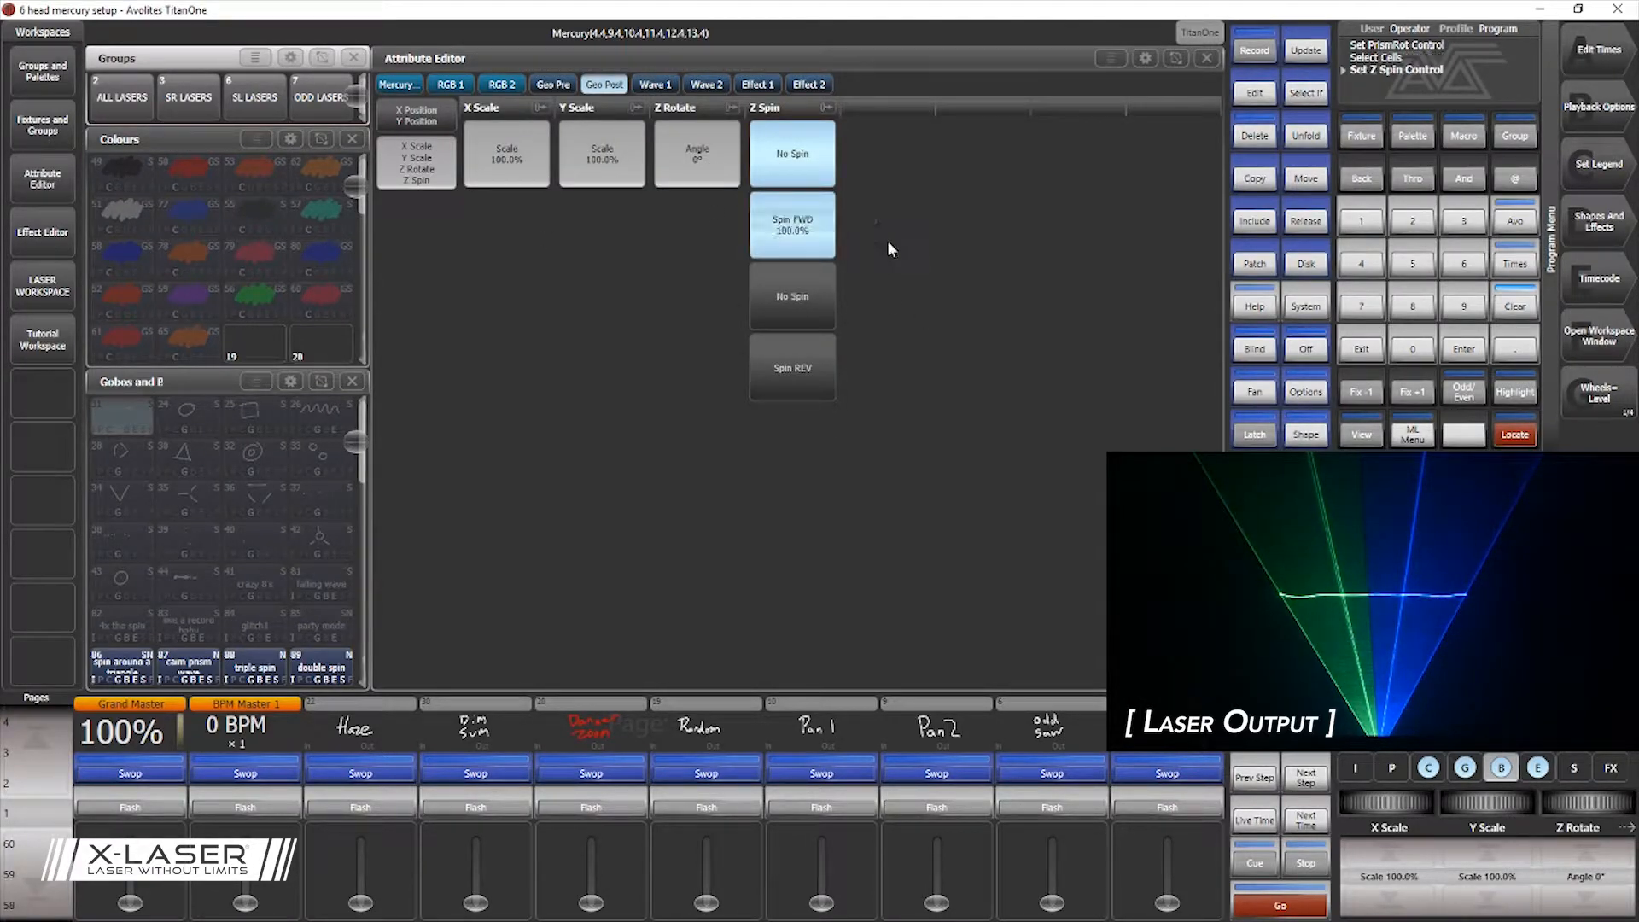
left_click_drag(1009, 243, 1015, 244)
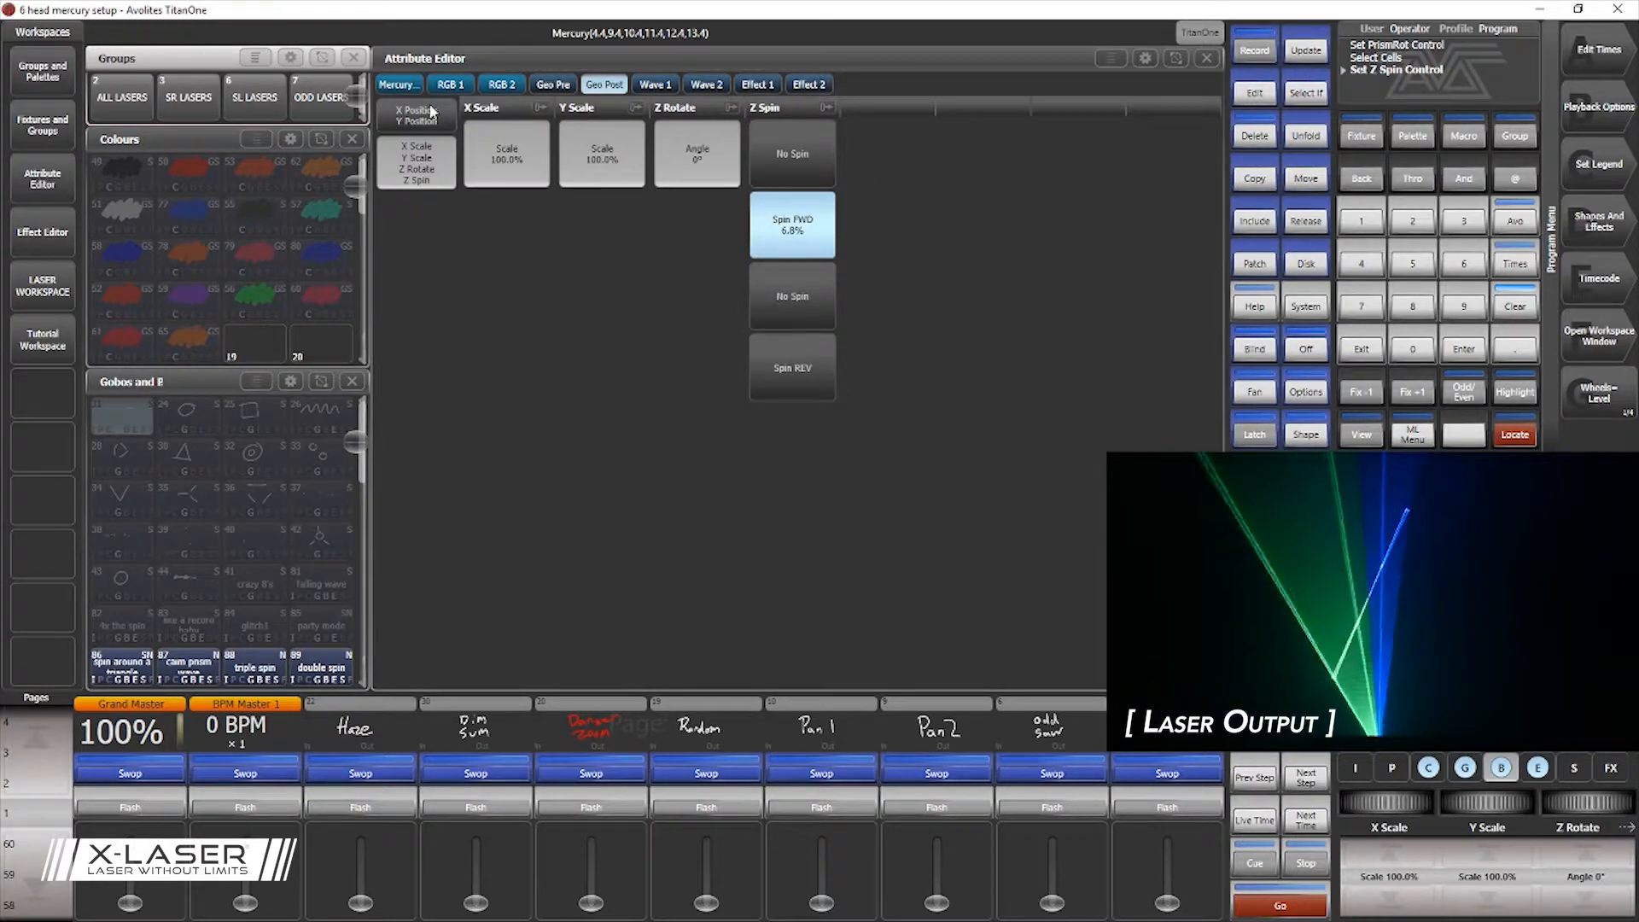
Step: Set the fade width of the static linear gradient to 67.6% in Col FX P6 for all lasers
left_click(396, 86)
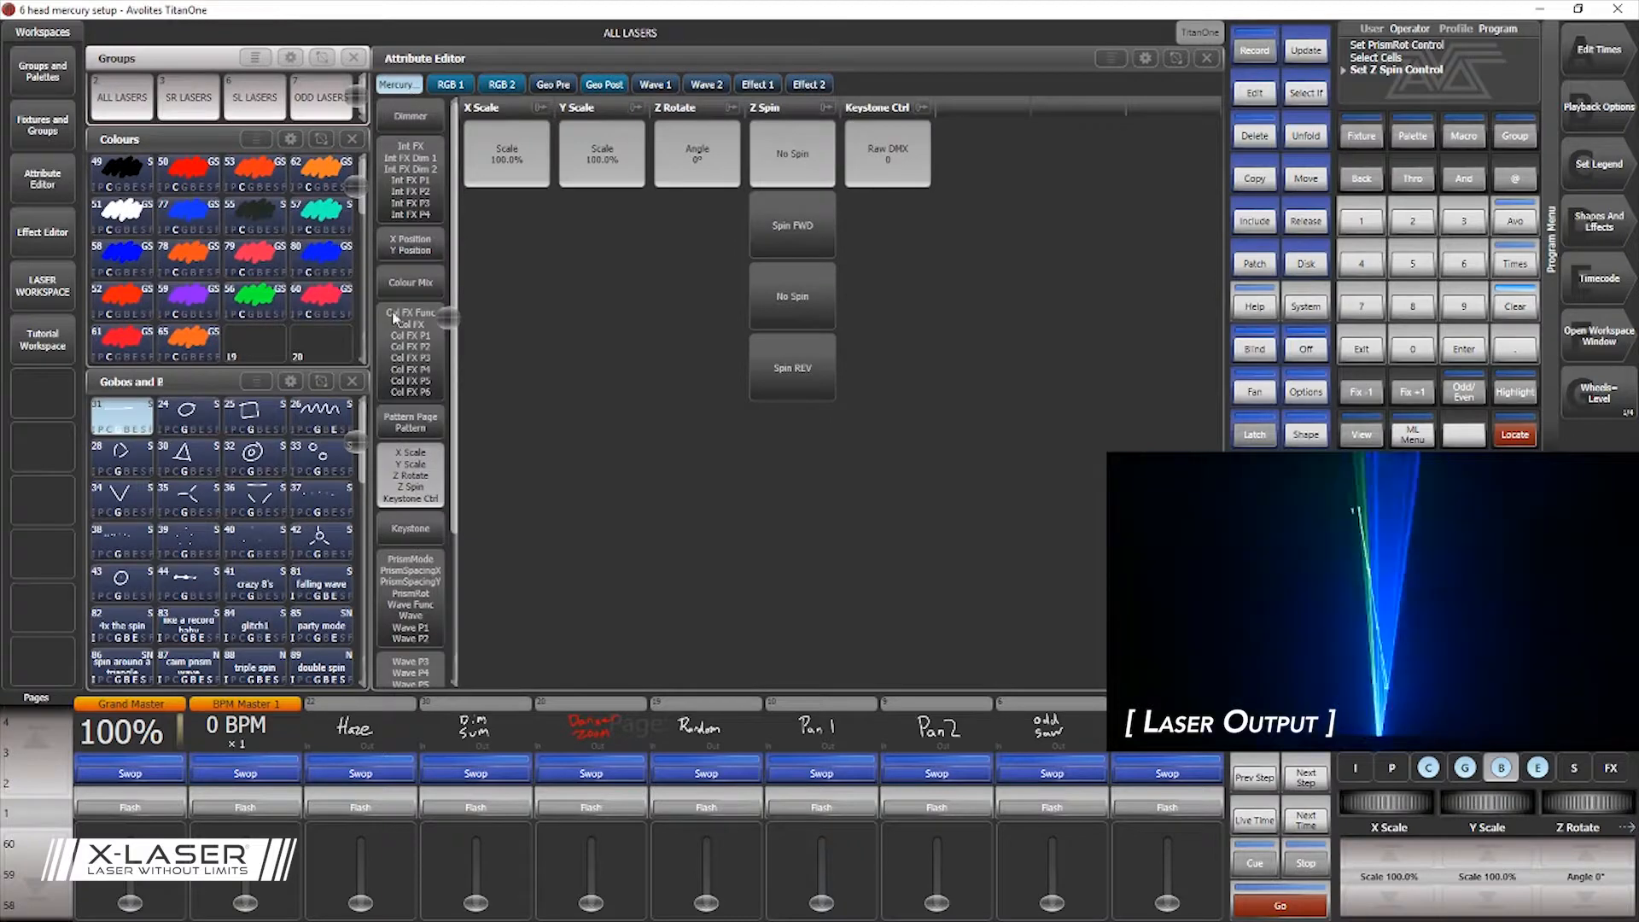
left_click(410, 382)
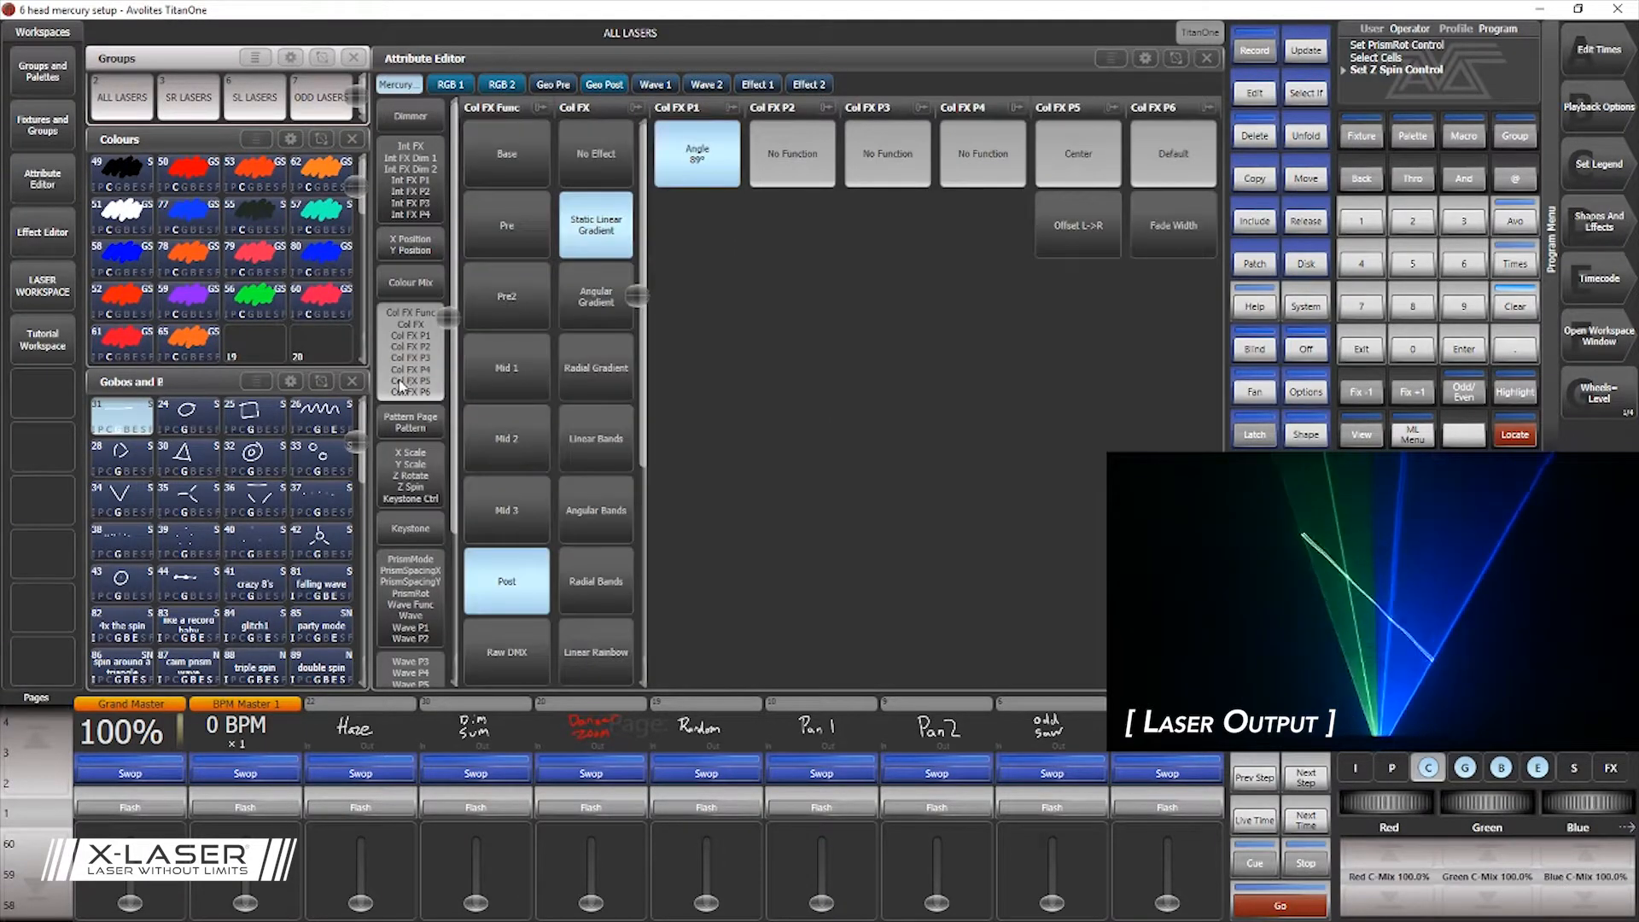
left_click(1173, 225)
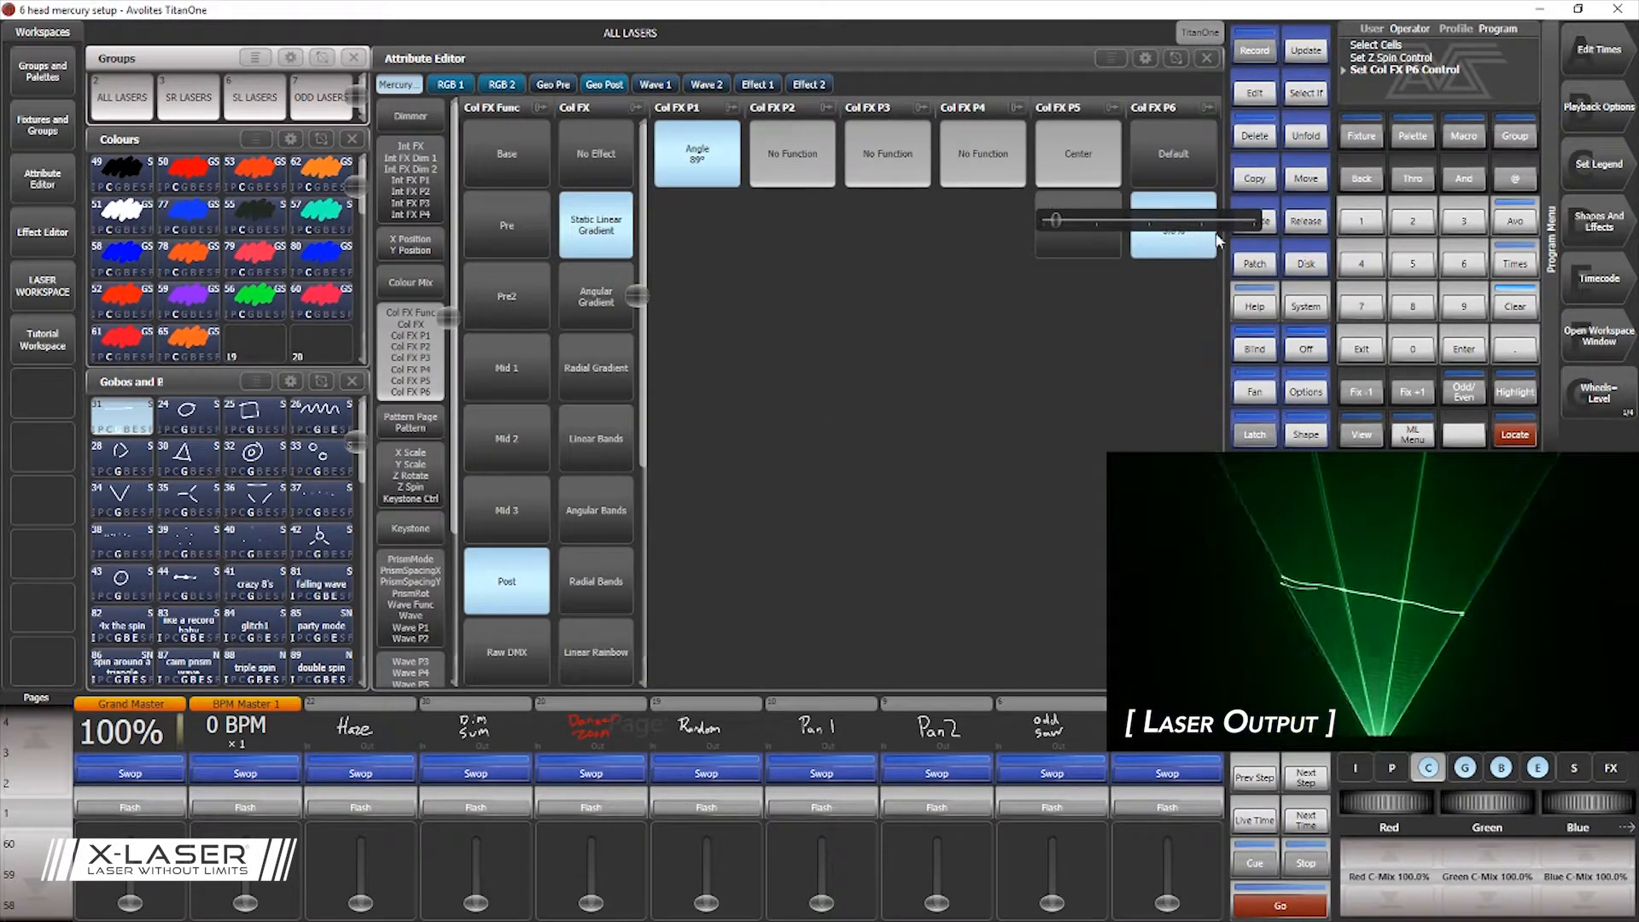
left_click_drag(1269, 242, 1327, 232)
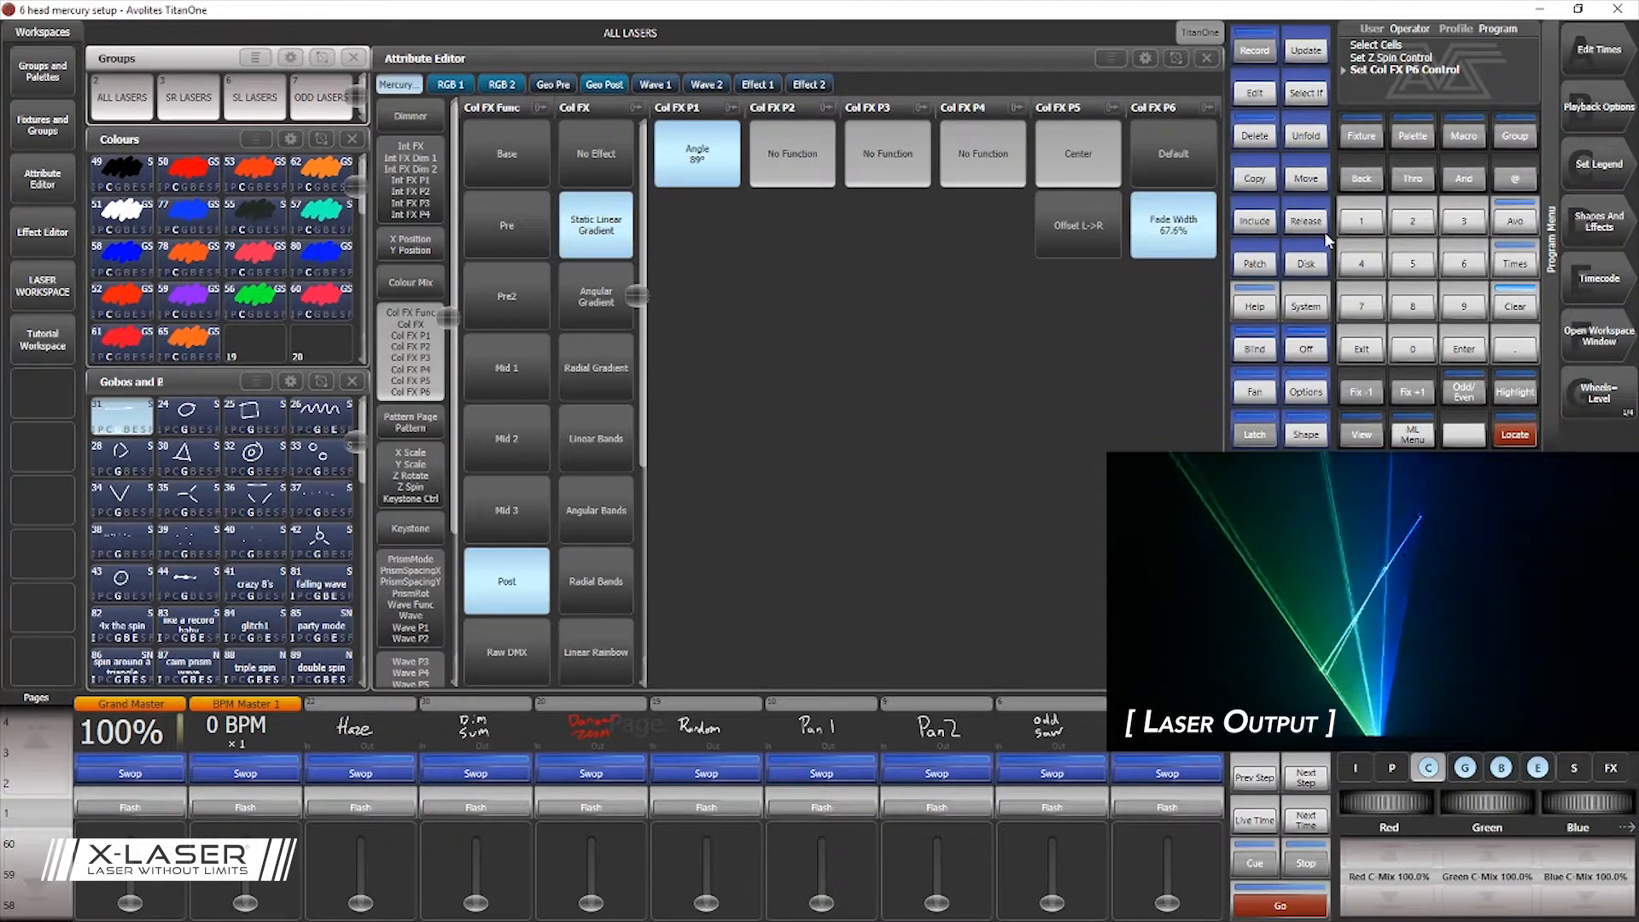